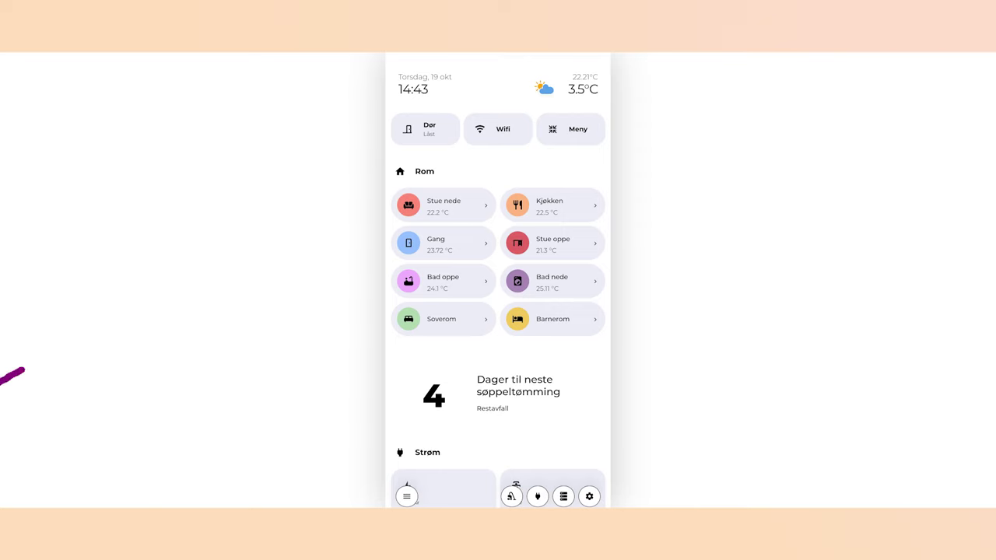
# Look through the Kjøkken, Gang and Bad nede room pop-ups on the dashboard, closing each one
pyautogui.click(550, 207)
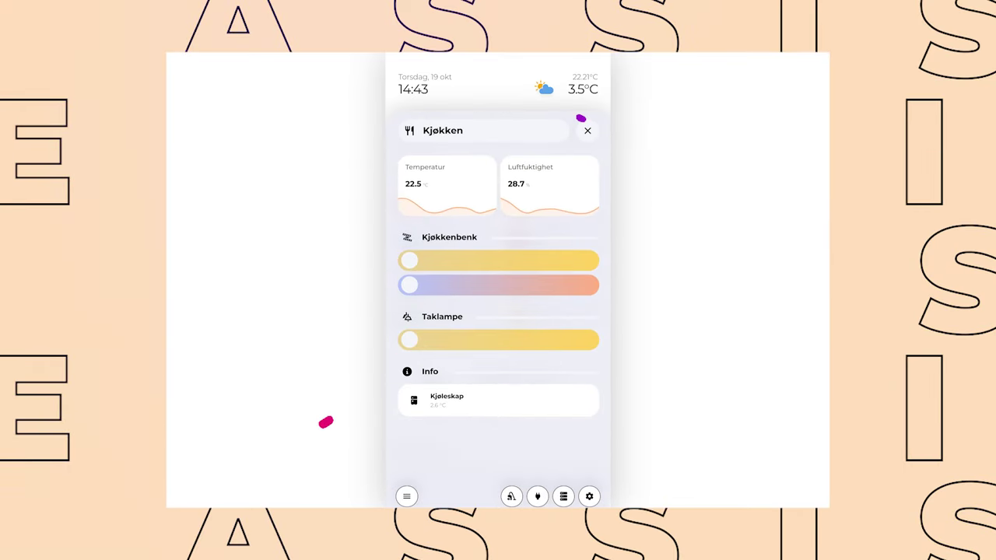
pyautogui.click(587, 130)
pyautogui.click(443, 242)
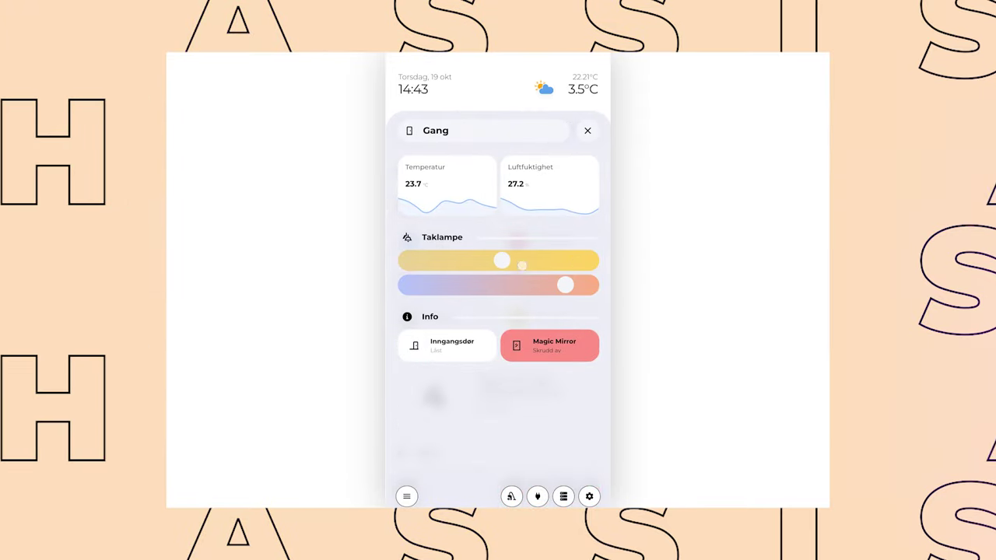
pyautogui.click(587, 131)
pyautogui.click(529, 276)
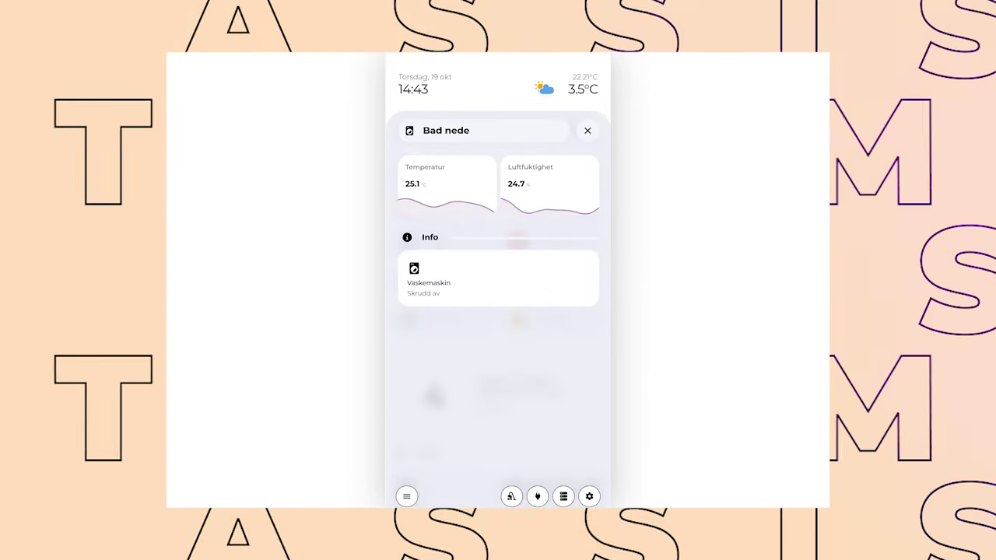
pyautogui.click(587, 131)
pyautogui.click(511, 495)
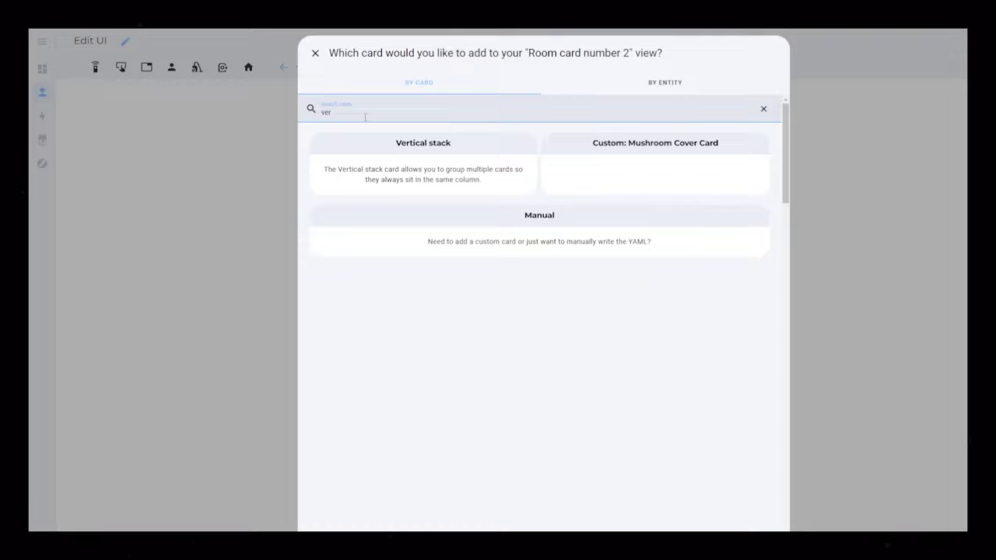
# Add a Vertical stack card to the "Room card number 2" view and insert a Custom: Bubble Card into it
pyautogui.write('ti')
pyautogui.click(427, 164)
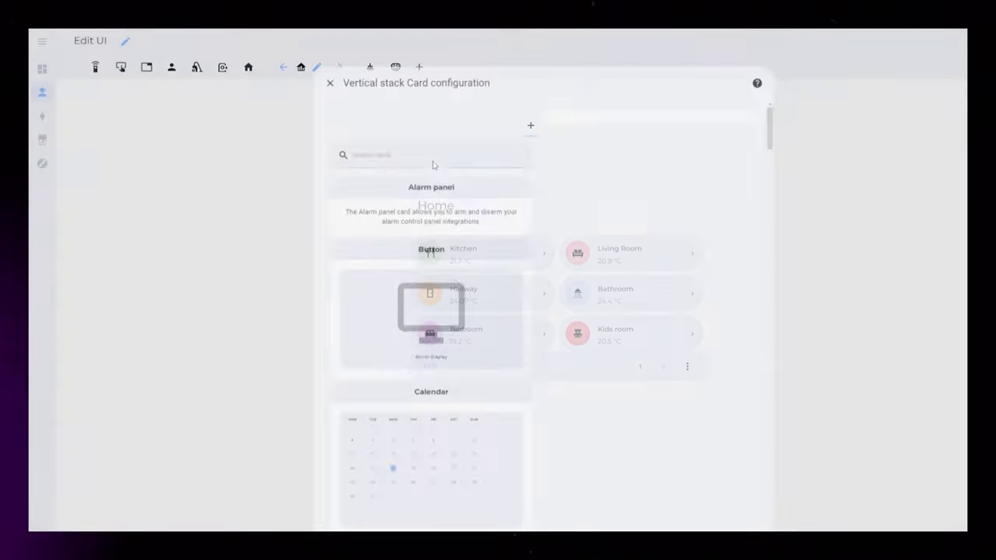
pyautogui.write('bubble')
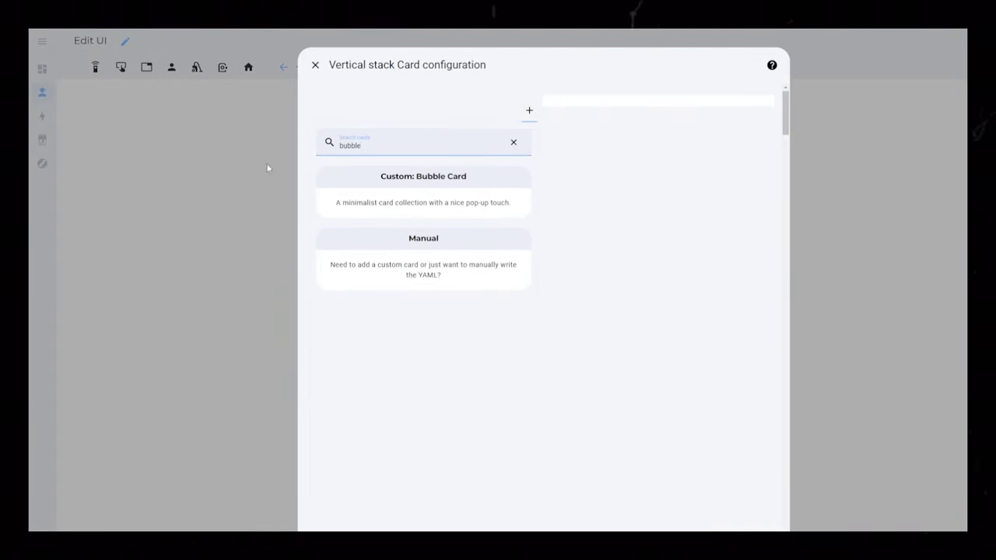
pyautogui.click(422, 195)
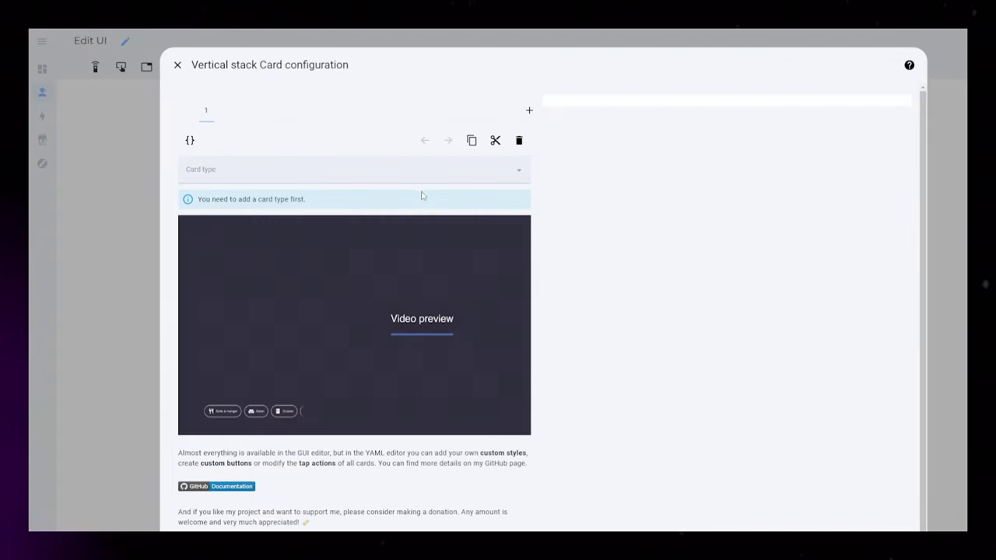
# Set the bubble card's type to Pop-up and its hash to #kitchen
pyautogui.click(278, 172)
pyautogui.click(225, 295)
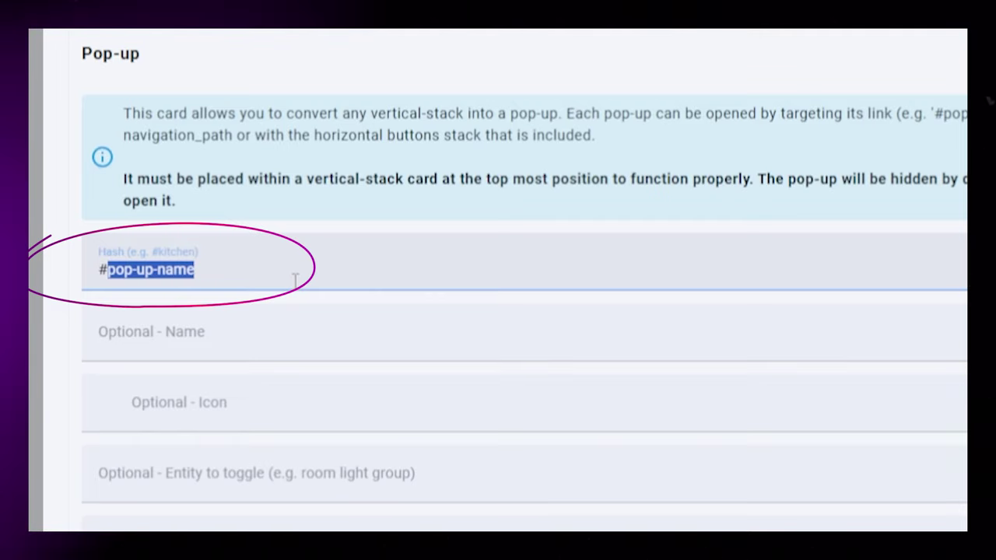
pyautogui.write('kit')
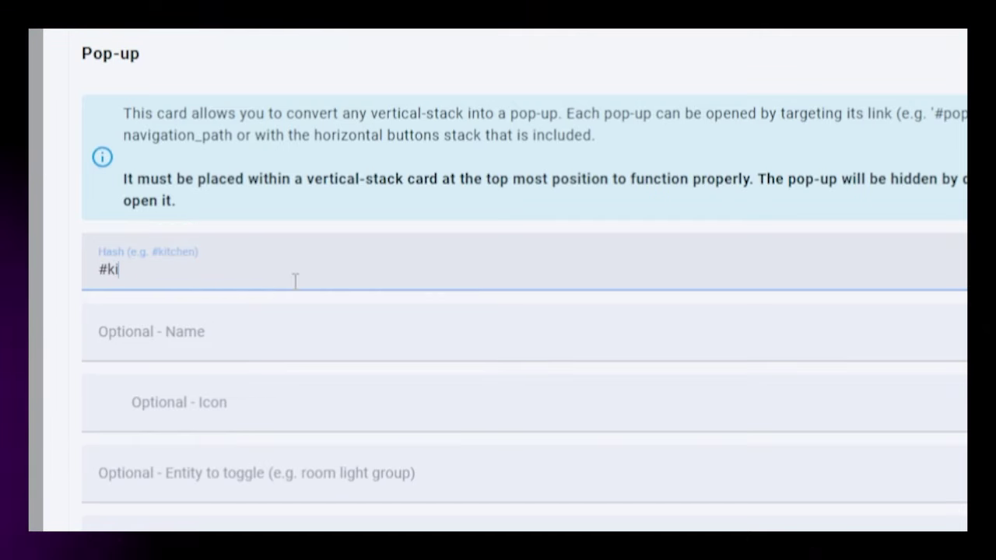
pyautogui.write('chen')
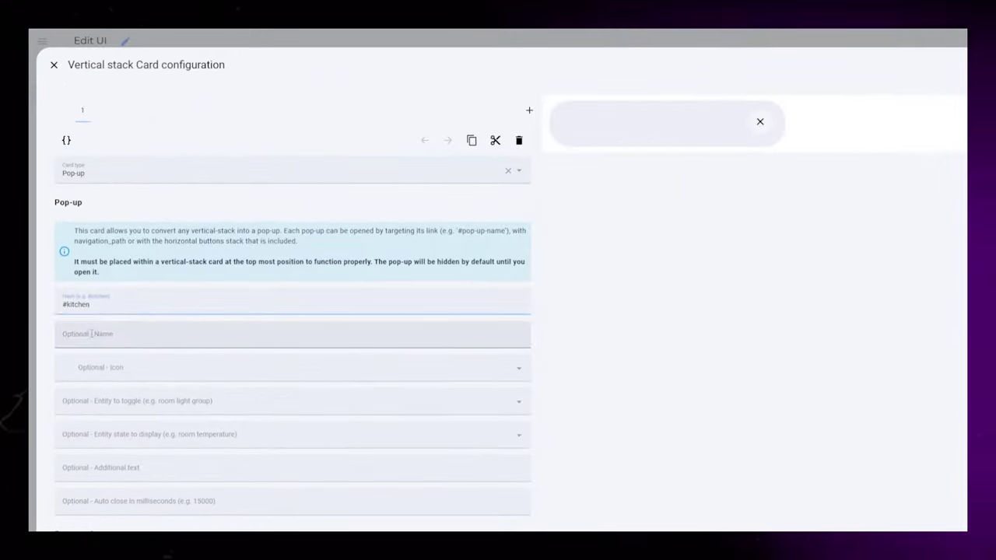
# Name the pop-up Kitchen and give it the icon mdi:silverware-variant
pyautogui.click(91, 333)
pyautogui.write('Kitchen')
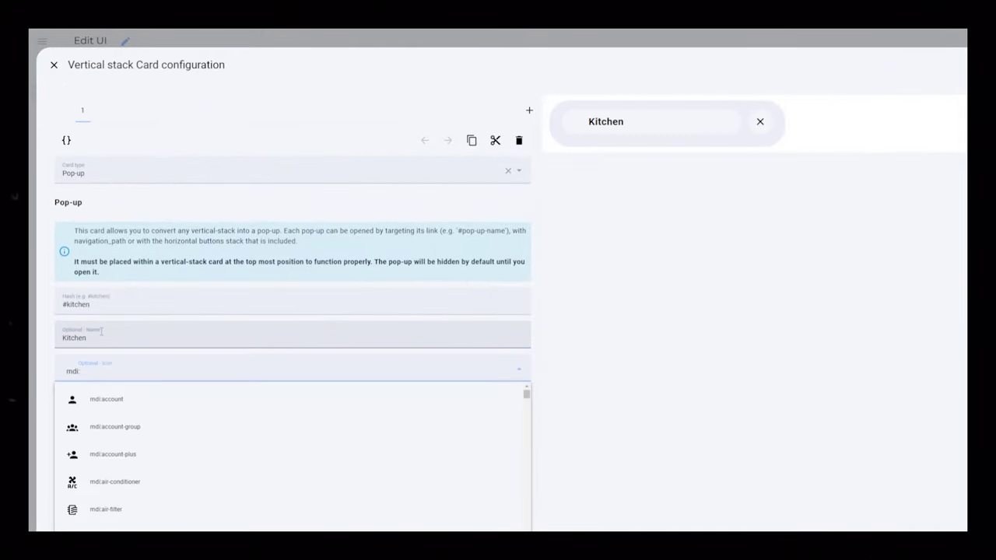
pyautogui.write('mdi:silverware-variant')
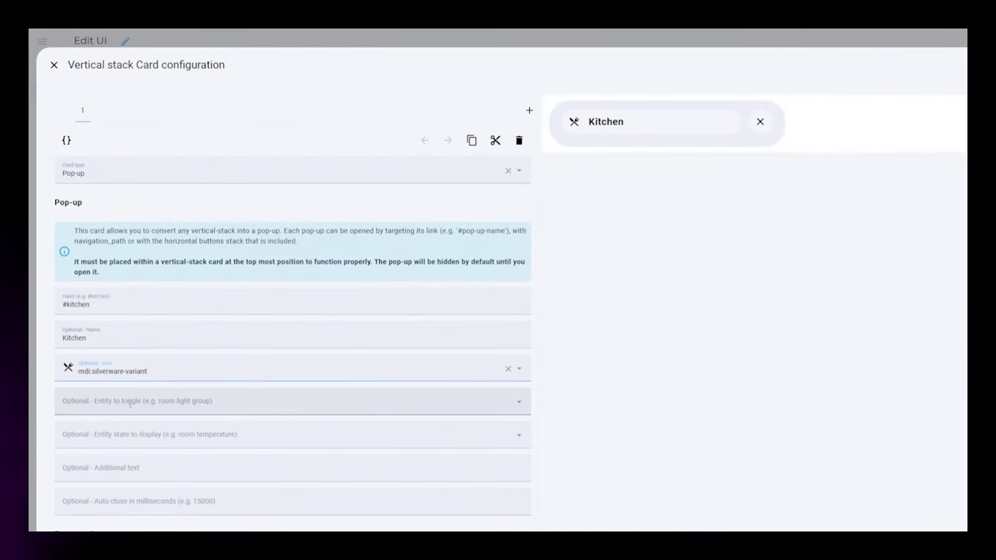
# Set the pop-up's displayed state entity to sensor.temperatur_kjokken_temperature and look over its remaining options
pyautogui.click(130, 402)
pyautogui.click(106, 440)
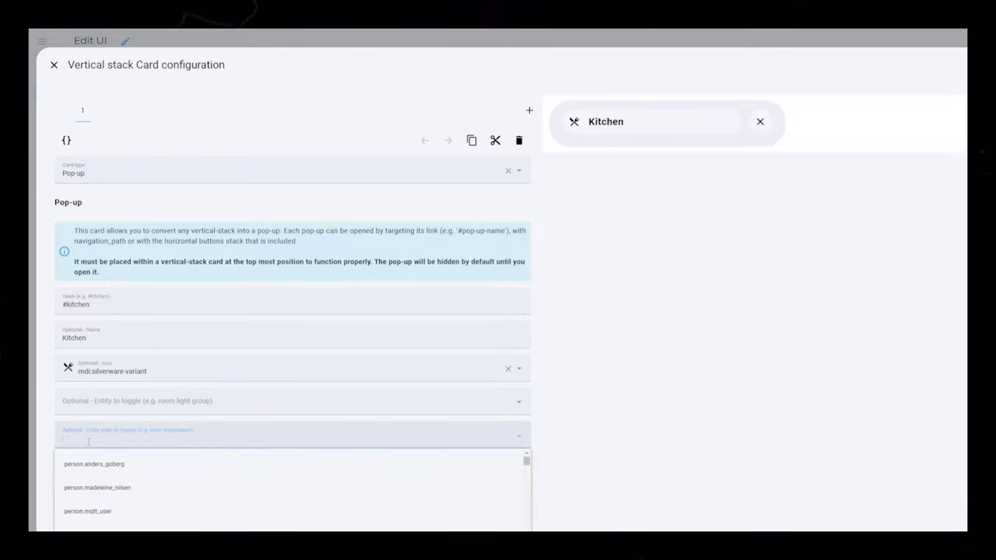
pyautogui.write('temperatur_kj')
pyautogui.click(183, 487)
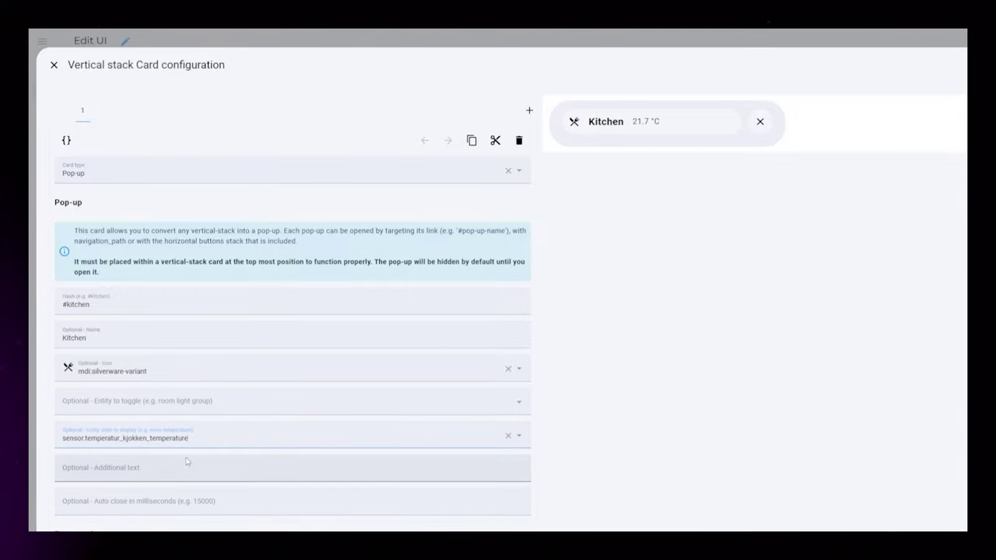
pyautogui.scroll(-10, 292, 311)
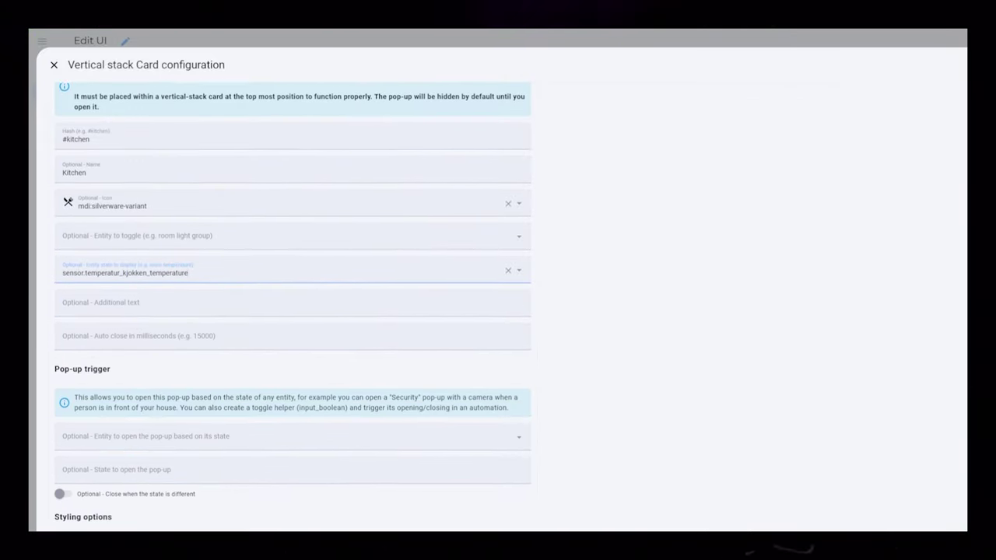
pyautogui.scroll(10, 292, 312)
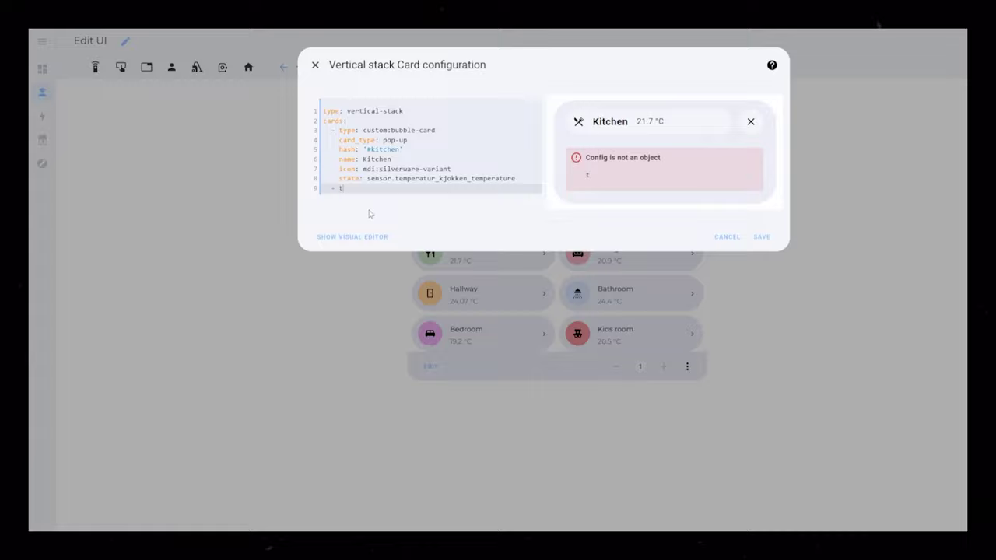
# Add a grid card below the pop-up in the YAML with columns: 1, square: false and a cards: key
pyautogui.write(': grid')
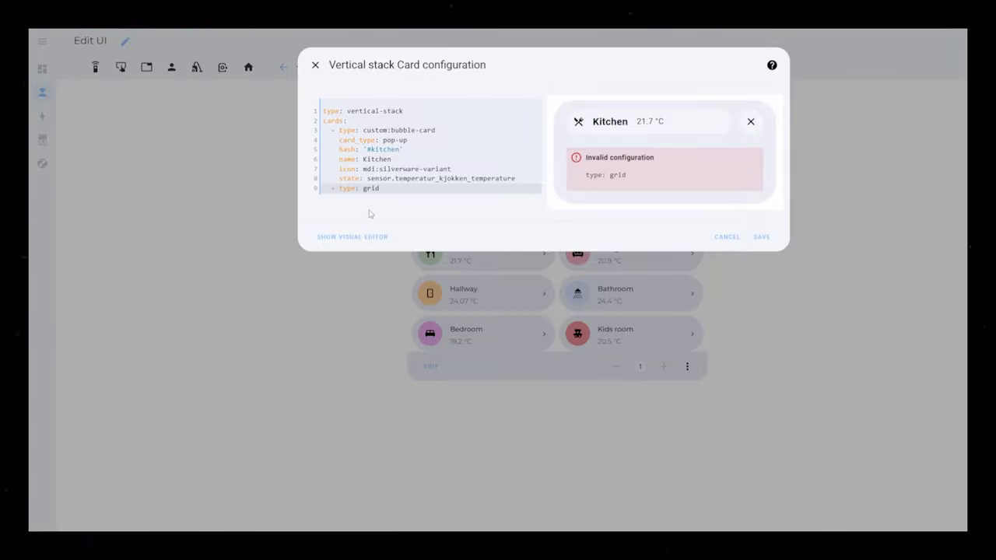
pyautogui.press('Return')
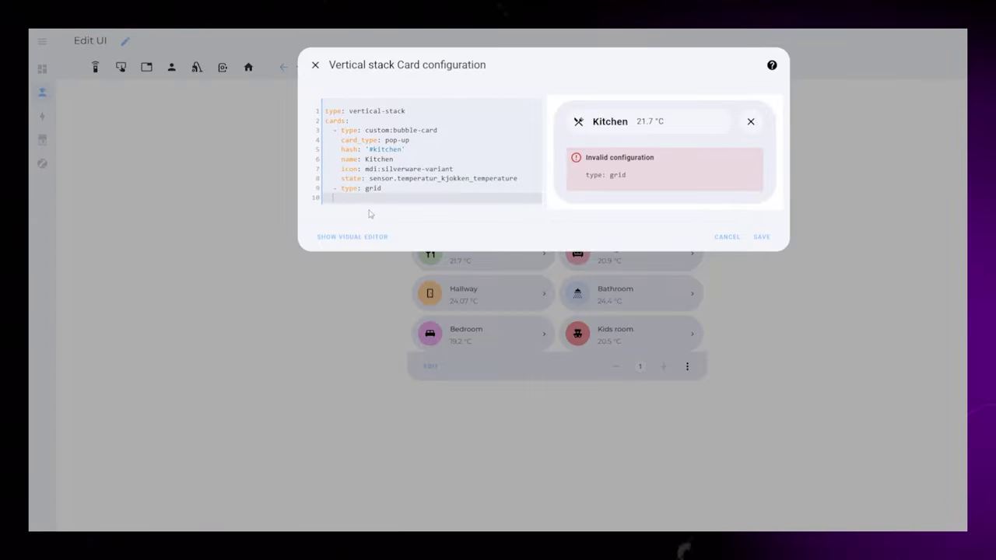
pyautogui.write('columns')
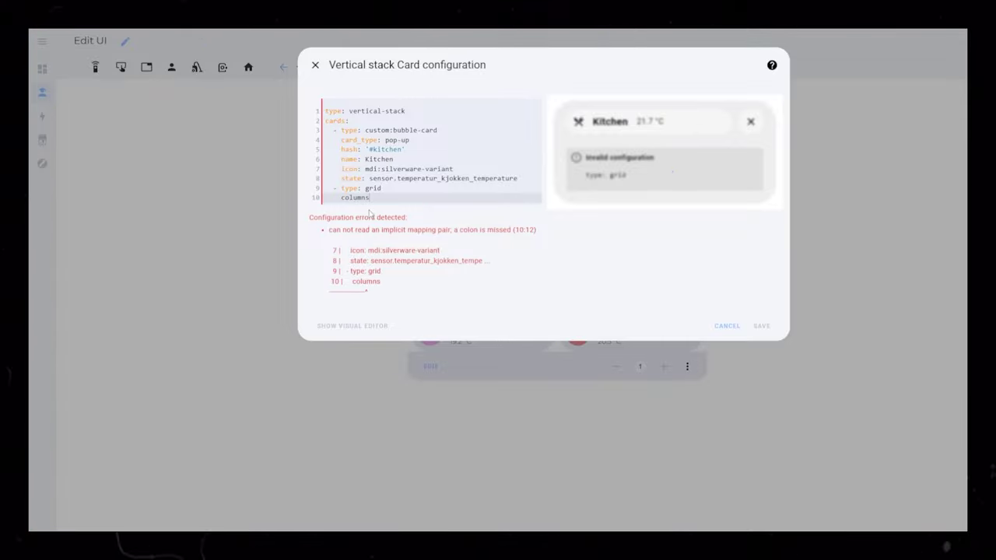
pyautogui.write(': 1')
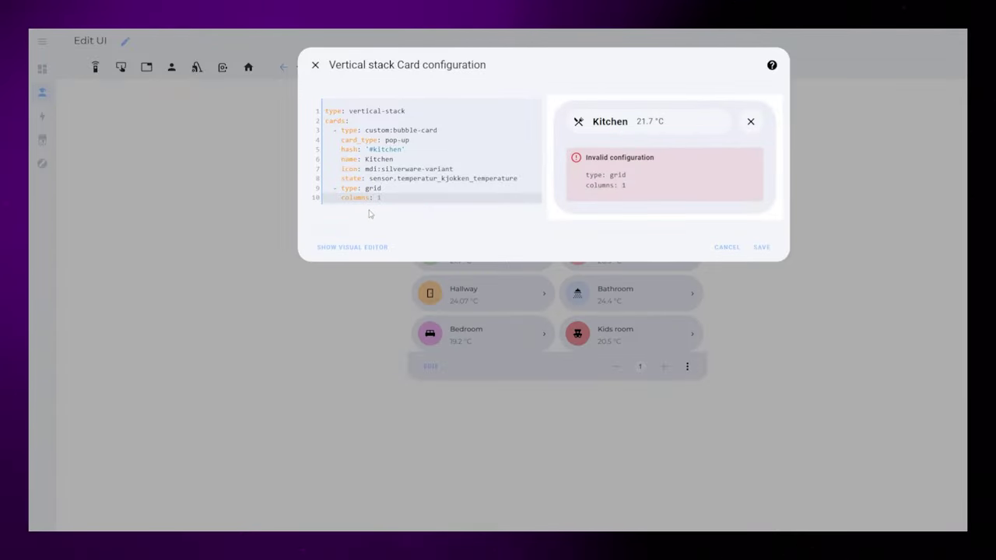
pyautogui.press('Return')
pyautogui.write('square: f')
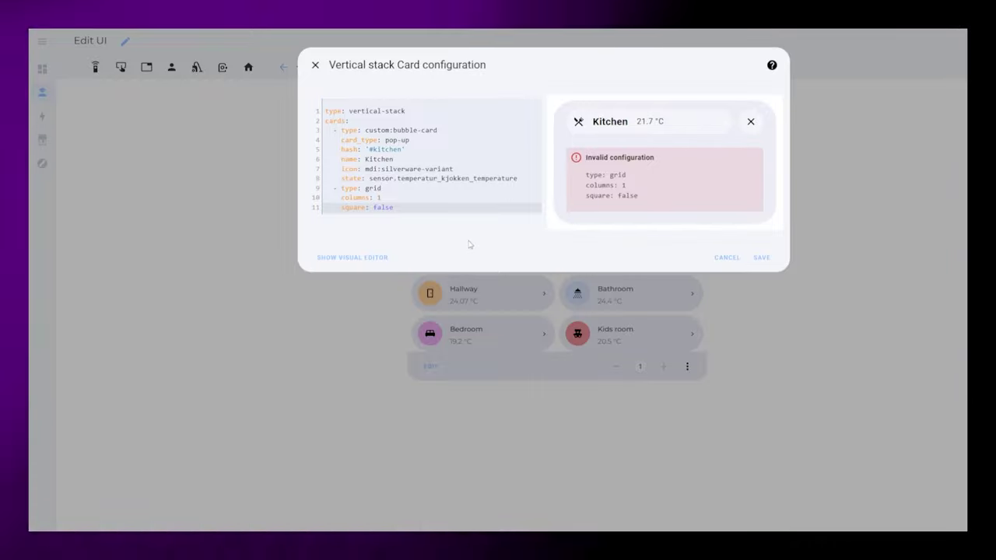
pyautogui.write('alse')
pyautogui.press('Return')
pyautogui.write('cards;')
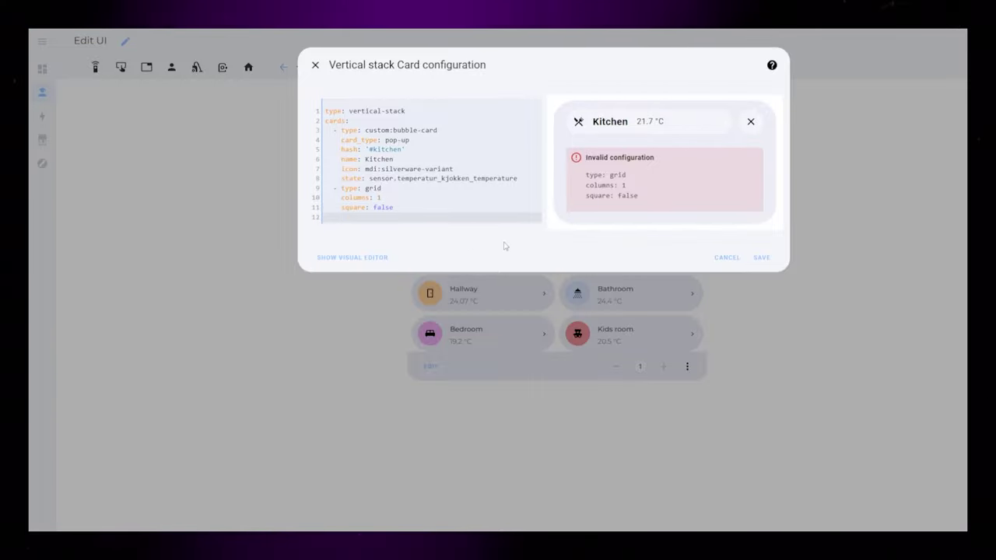
pyautogui.press('BackSpace')
pyautogui.write(':')
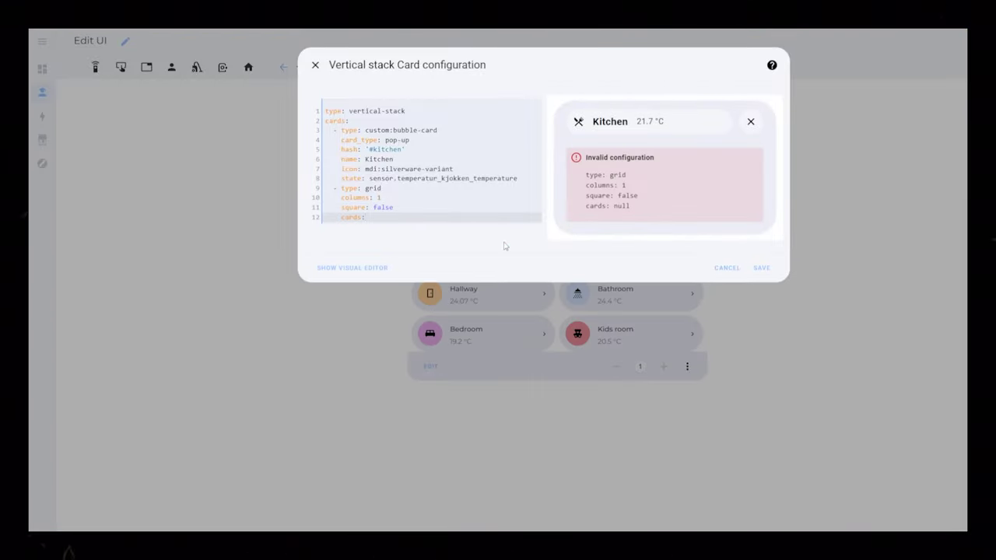
# Add a custom:bubble-card separator to the grid's cards, named Lights with the icon mdi:led-strip
pyautogui.write(' custom:bubble-card')
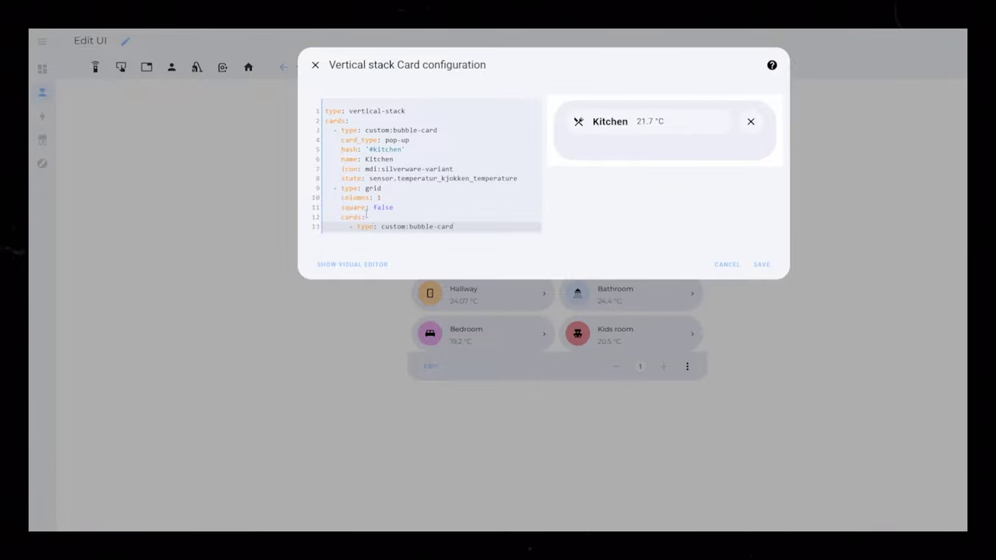
pyautogui.press('Return')
pyautogui.write('card_type: separator')
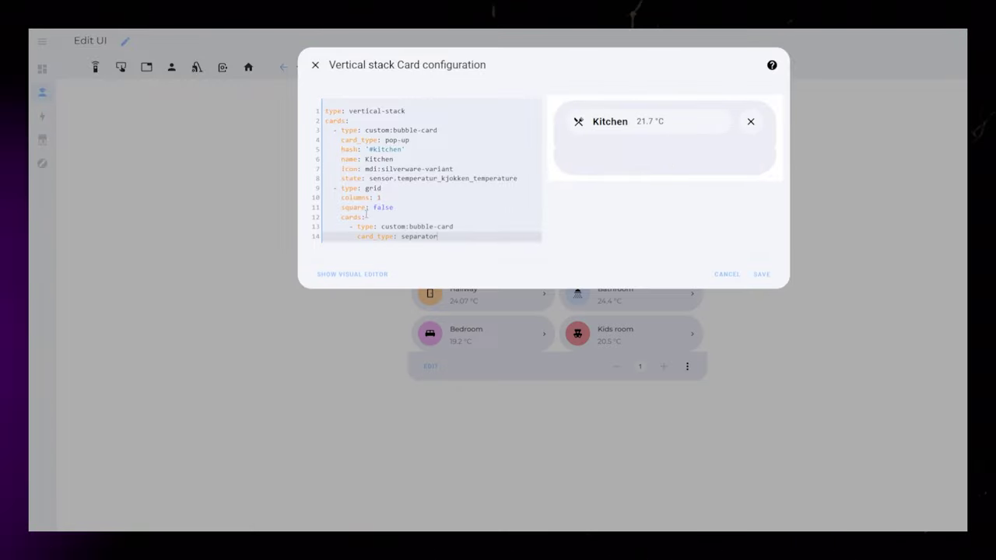
pyautogui.press('Return')
pyautogui.write('name: Lights')
pyautogui.press('Return')
pyautogui.write('icon: mdi:')
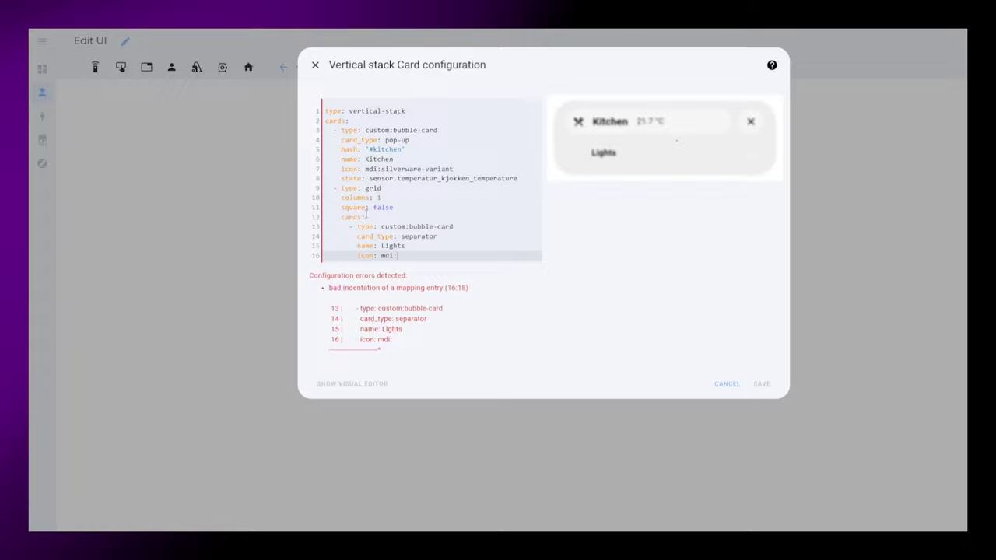
pyautogui.write('led-strip')
# Give the Lights separator a styles block setting .separator-container div:last-child to opacity: 1!important;
pyautogui.press('Return')
pyautogui.write('styles: |')
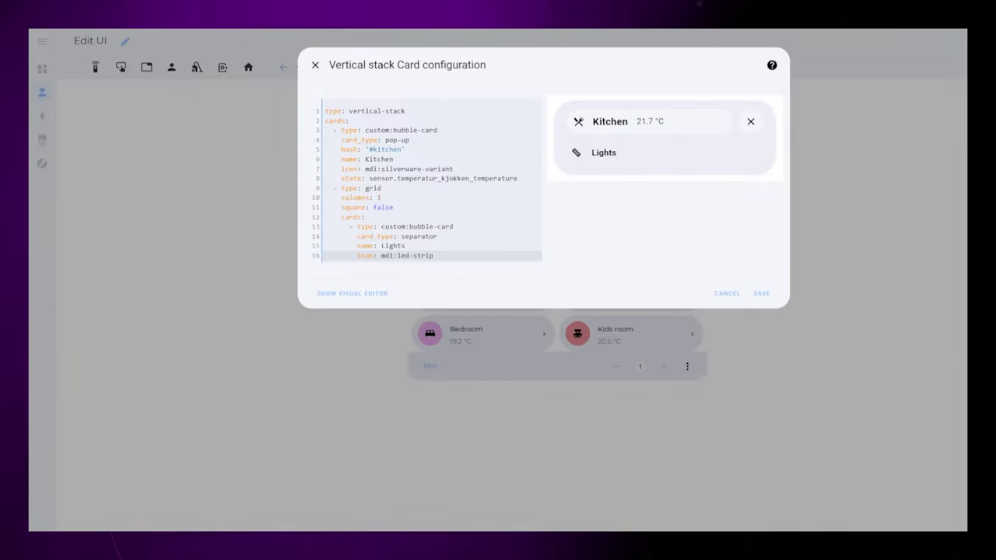
pyautogui.press('Return')
pyautogui.write('.separator-container div:last-child {}')
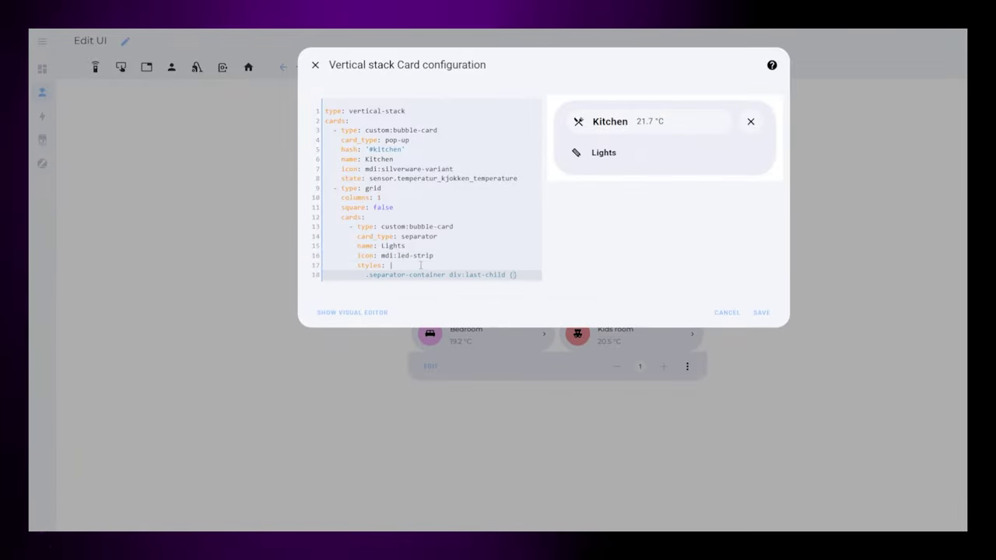
pyautogui.press('Return')
pyautogui.write('opacity: 1!important;')
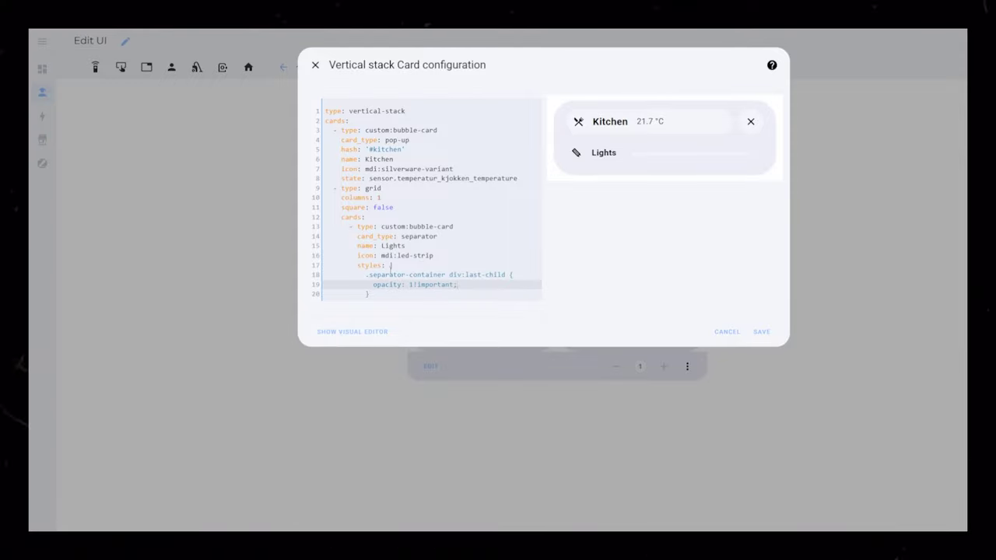
# Insert the ready-made custom:button-card code for the Ceiling light, labelled Living room, below the Lights separator
pyautogui.press('Down')
pyautogui.press('Return')
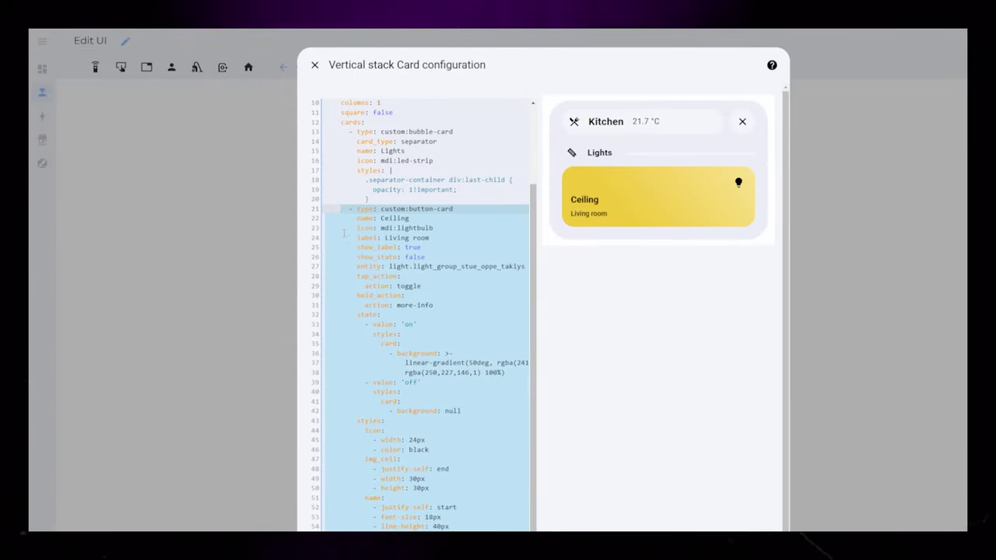
pyautogui.scroll(2, 382, 259)
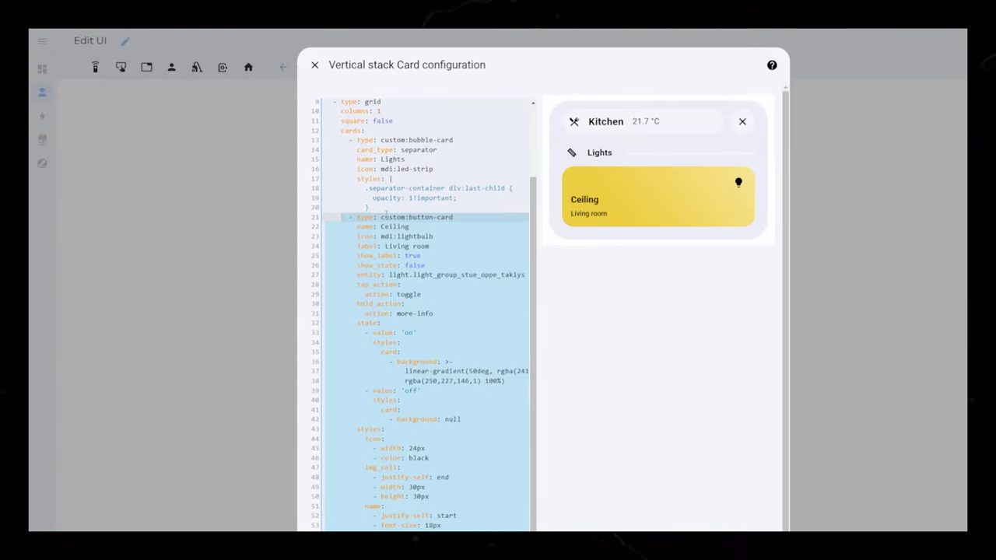
# Insert a nested grid above the Ceiling button card with columns: 2, square: false and a cards: key
pyautogui.click(386, 264)
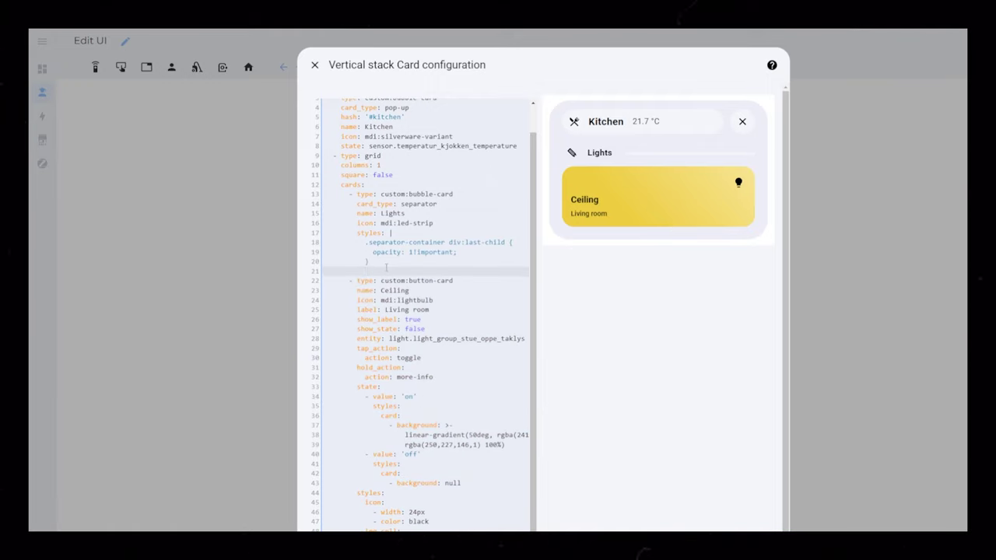
pyautogui.write('- type: grid')
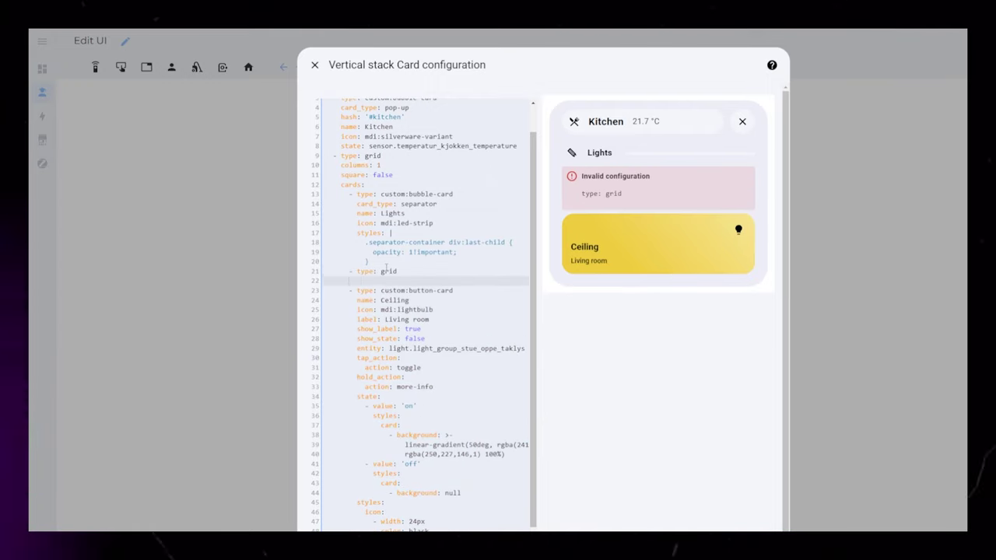
pyautogui.press('Return')
pyautogui.write('columns: 2')
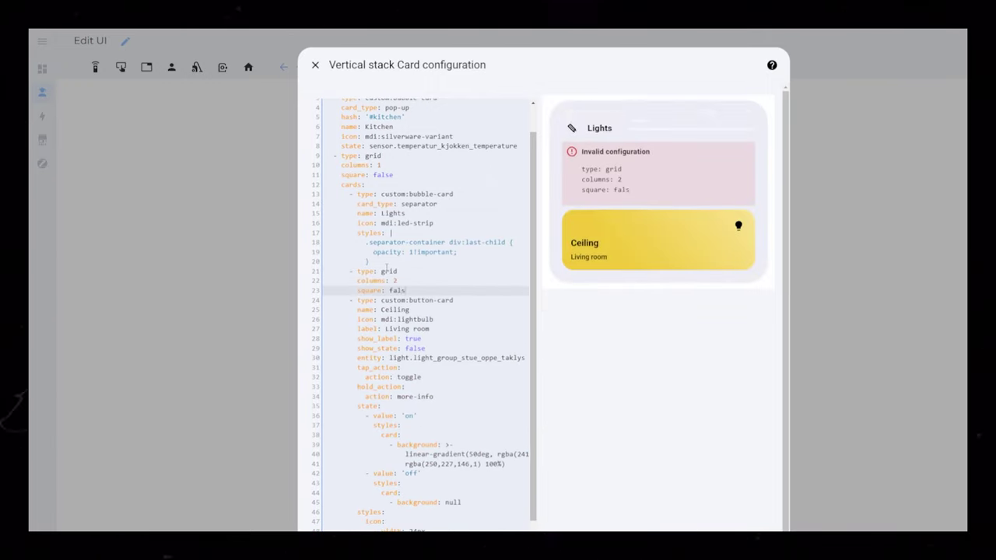
pyautogui.write('e')
pyautogui.press('Return')
pyautogui.write('cards:')
# Nest the Ceiling button card under the two-column grid's cards key and add a duplicate of it below
pyautogui.moveTo(365, 327); pyautogui.dragTo(637, 537)
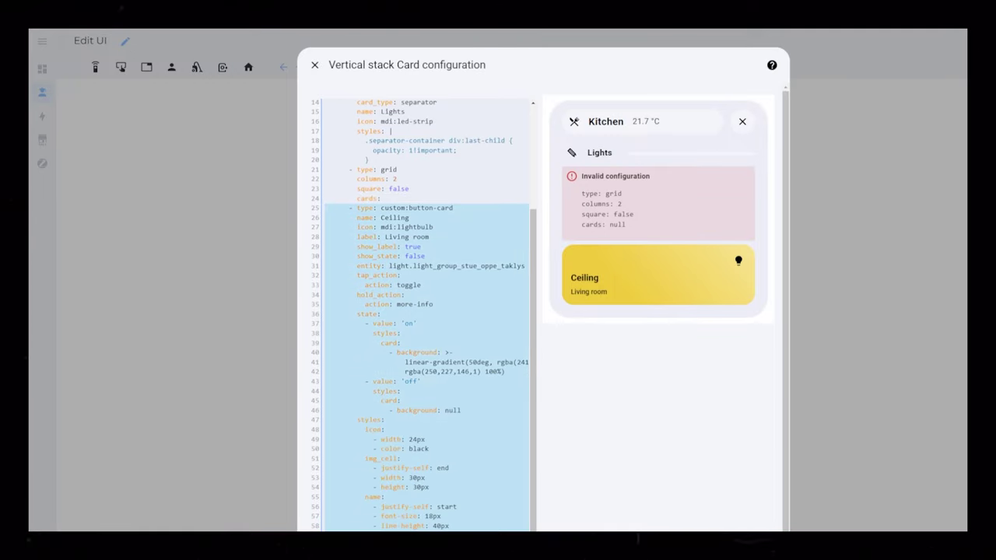
pyautogui.press('Tab')
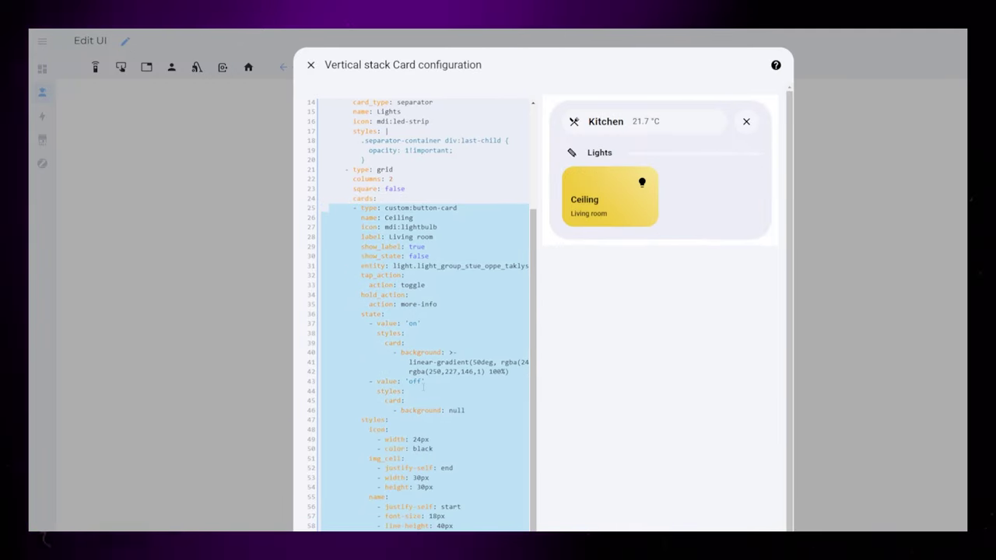
pyautogui.moveTo(466, 544); pyautogui.dragTo(354, 208)
pyautogui.hotkey('ctrl', 'c')
pyautogui.press('Right')
pyautogui.press('Return')
pyautogui.hotkey('ctrl', 'v')
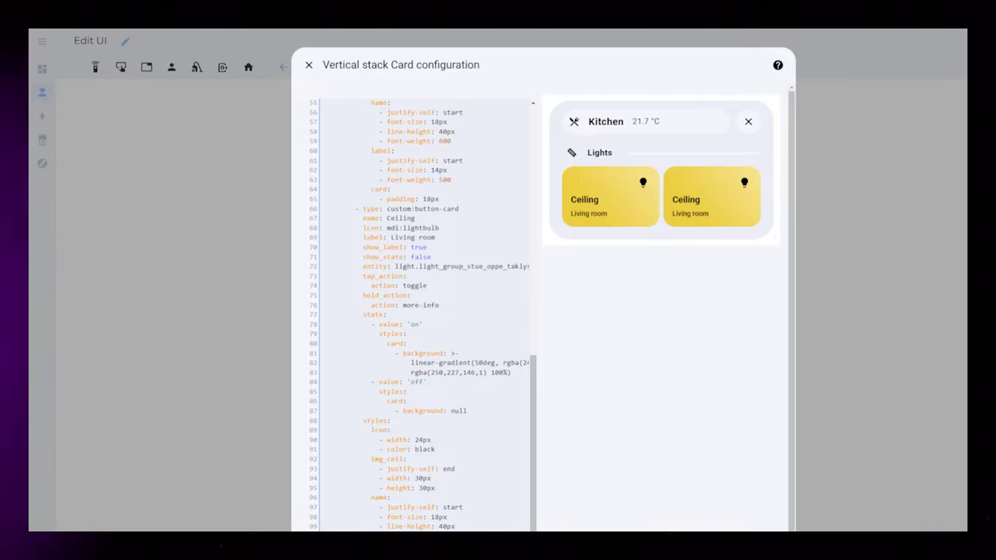
# Set the second Ceiling button card's entity to light.strip_kjokken
pyautogui.moveTo(394, 267); pyautogui.dragTo(531, 267)
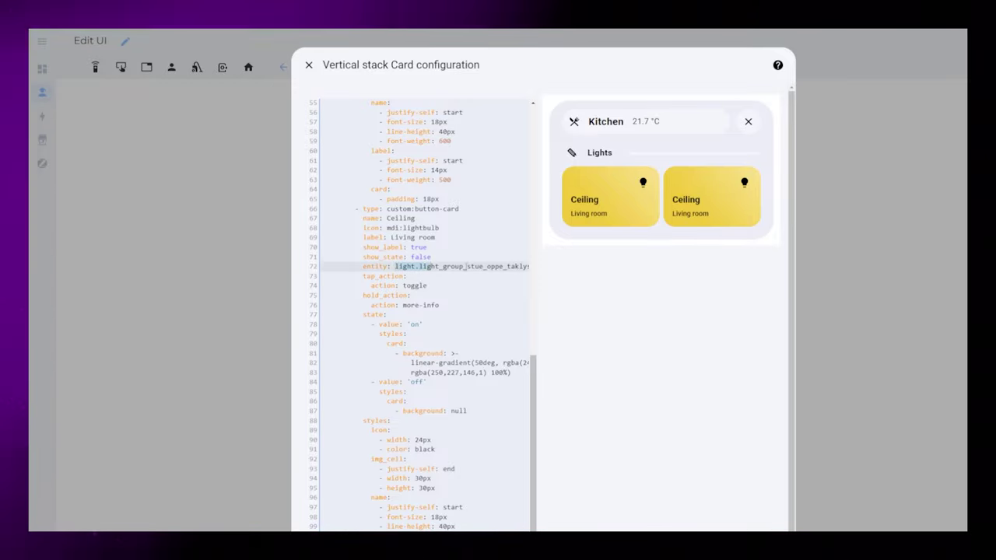
pyautogui.write('light.strip_kjokken')
pyautogui.click(471, 296)
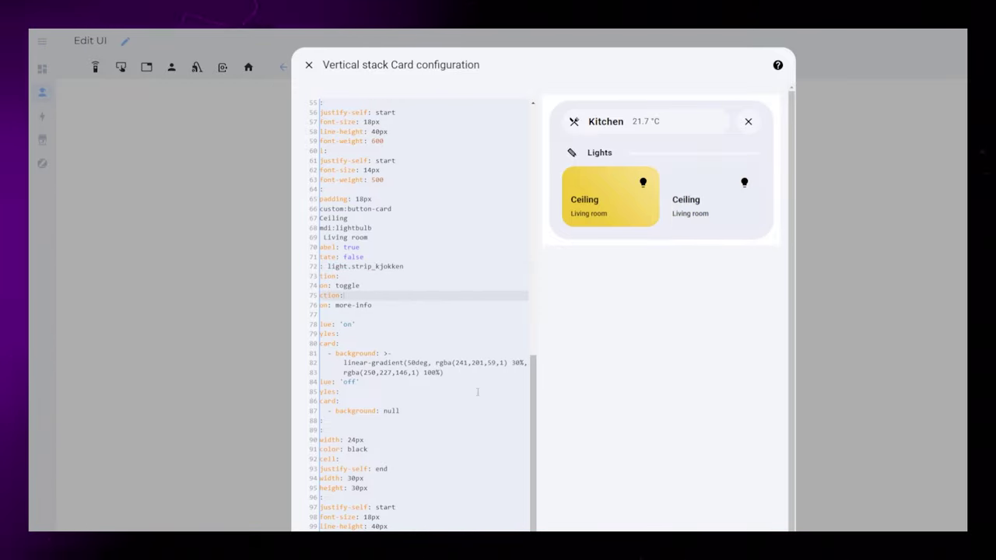
pyautogui.hscroll(-2, 477, 392)
# Set the off-state card background of both Ceiling buttons to '#ffffff'
pyautogui.doubleClick(460, 413)
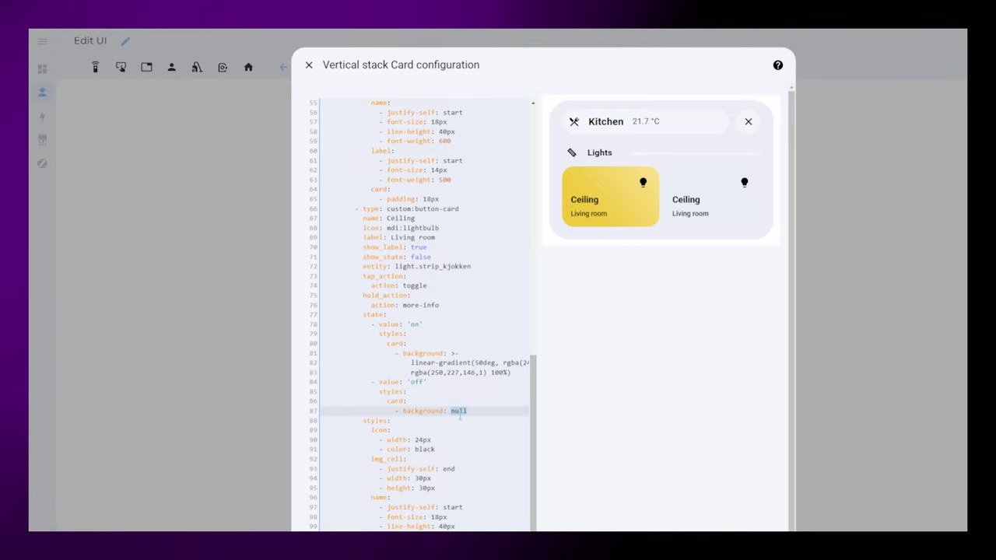
pyautogui.hotkey('ctrl', 'v')
pyautogui.moveTo(484, 411); pyautogui.dragTo(455, 412)
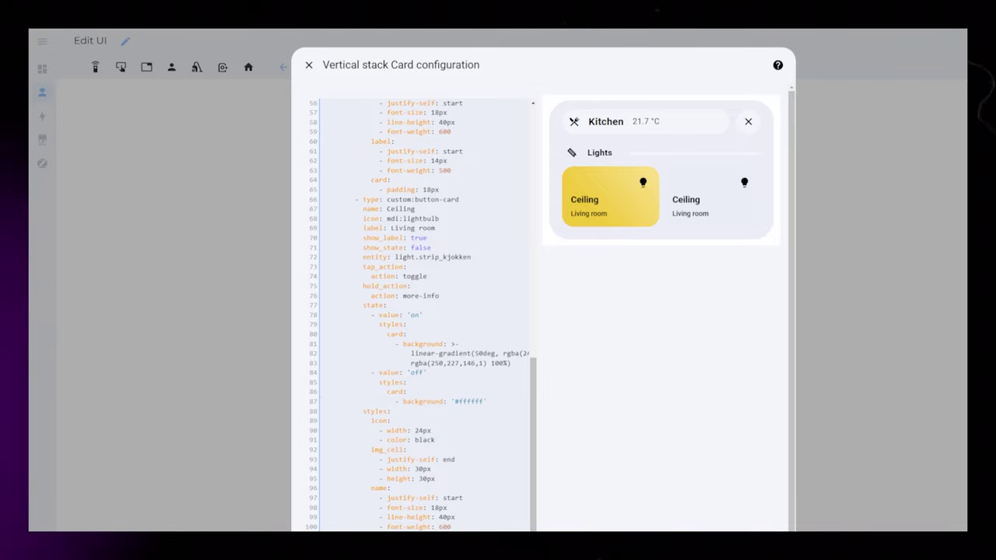
pyautogui.doubleClick(454, 402)
pyautogui.write('null')
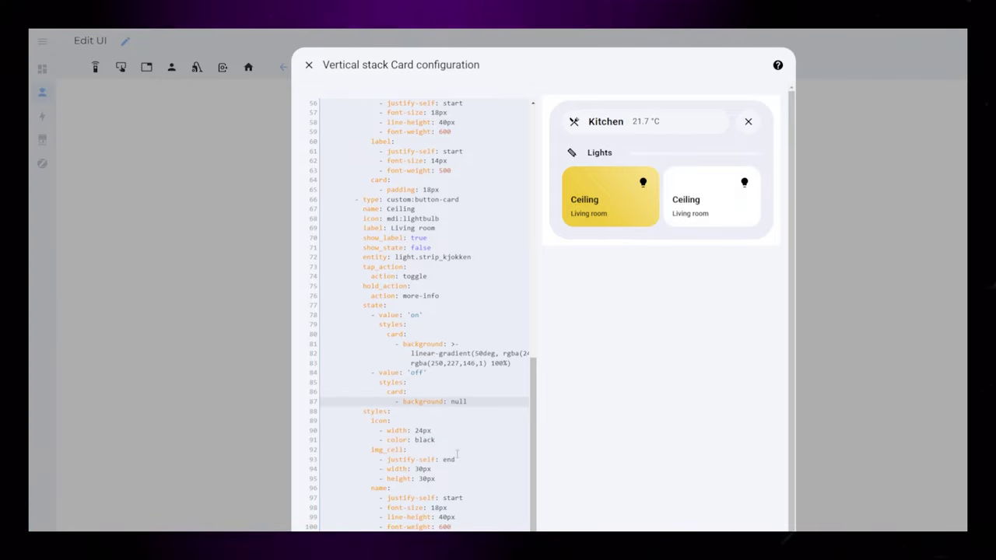
pyautogui.scroll(13, 416, 369)
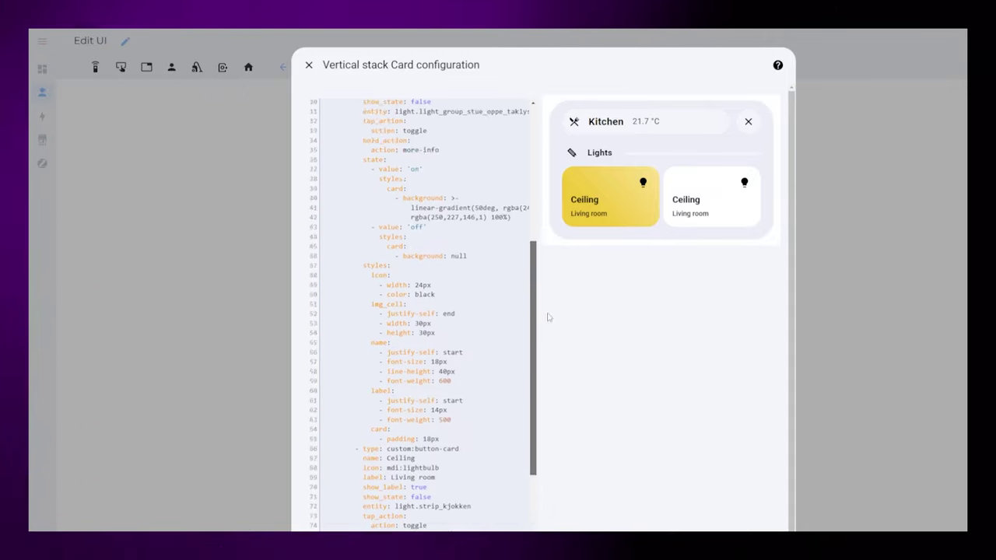
pyautogui.click(500, 397)
# Copy the Lights separator, including its styles block, to the end of the code below the two light buttons
pyautogui.moveTo(533, 300); pyautogui.dragTo(532, 239)
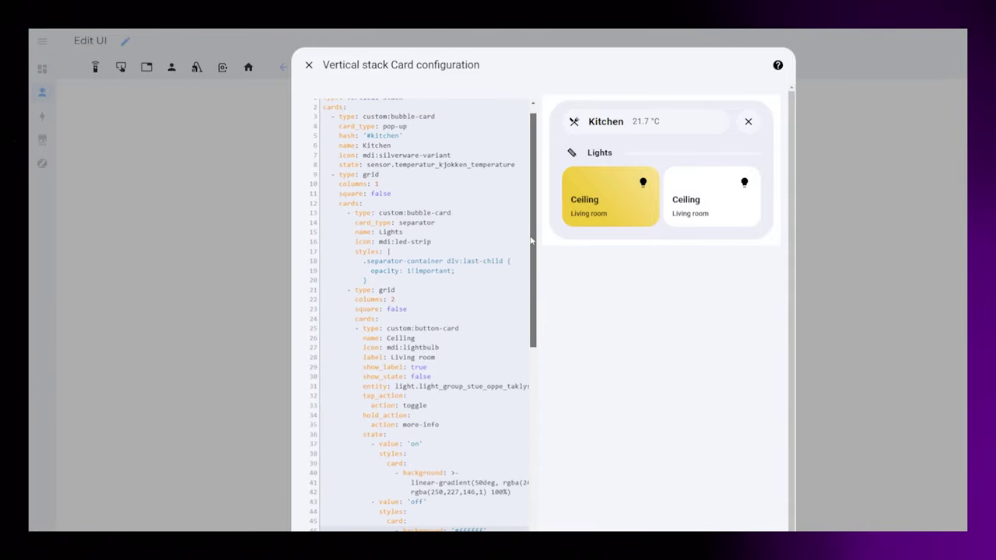
pyautogui.moveTo(347, 209); pyautogui.dragTo(373, 276)
pyautogui.moveTo(534, 278); pyautogui.dragTo(537, 291)
pyautogui.moveTo(536, 210); pyautogui.dragTo(535, 441)
pyautogui.click(487, 459)
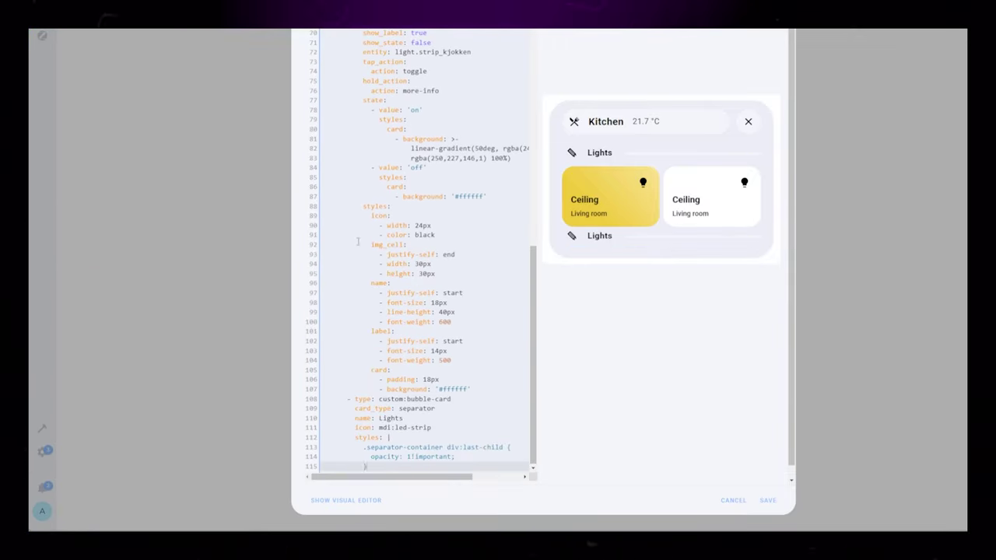
# Rename the copied separator Sensors with the icon mdi:information, and insert the ready-made custom:mushroom-template-card for Kjøleskap below it
pyautogui.doubleClick(391, 418)
pyautogui.write('Sensors')
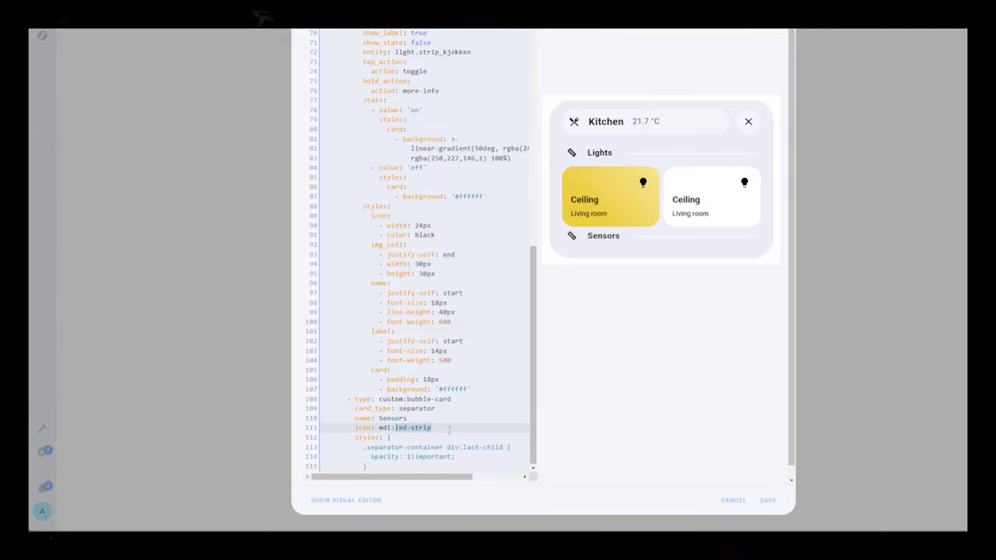
pyautogui.write('info')
pyautogui.press('Return')
pyautogui.hotkey('ctrl', 'v')
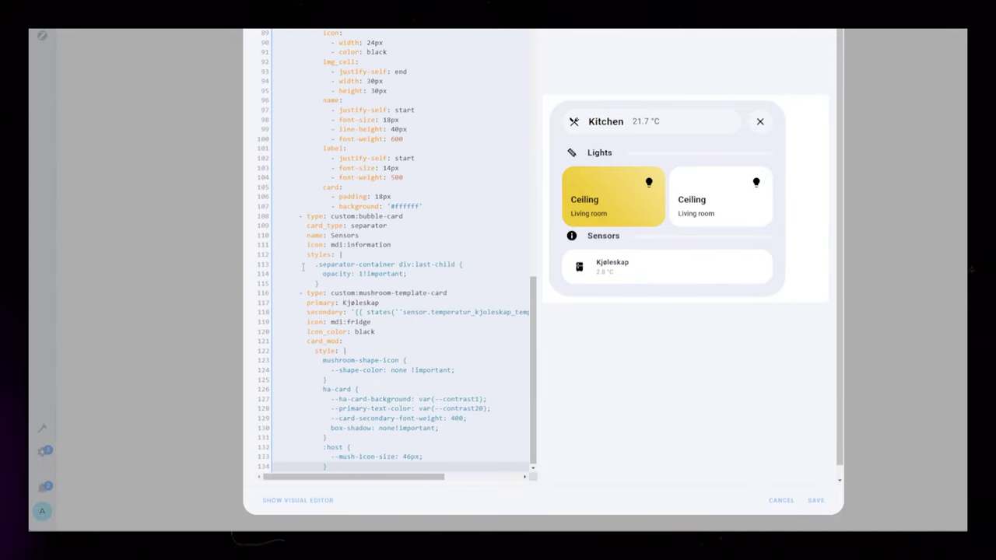
# Insert a copied spacing card below the Sensors separator
pyautogui.click(351, 283)
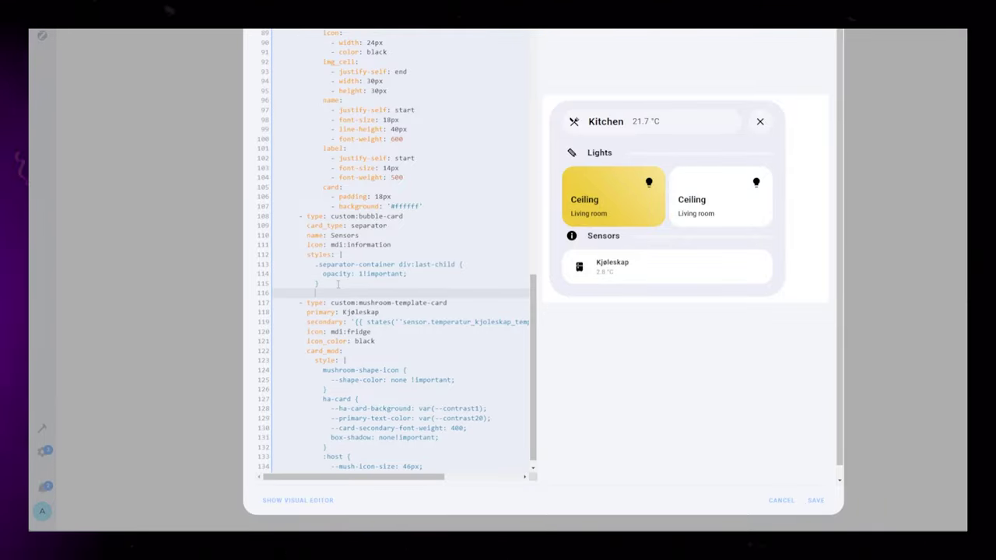
pyautogui.press('BackSpace')
pyautogui.press('BackSpace')
pyautogui.hotkey('ctrl', 'v')
# Move the spacing card between the light buttons grid and the Sensors separator
pyautogui.moveTo(350, 302); pyautogui.dragTo(300, 293)
pyautogui.hotkey('ctrl', 'x')
pyautogui.click(438, 205)
pyautogui.press('Return')
pyautogui.press('BackSpace')
pyautogui.press('BackSpace')
pyautogui.press('BackSpace')
pyautogui.press('BackSpace')
pyautogui.hotkey('ctrl', 'v')
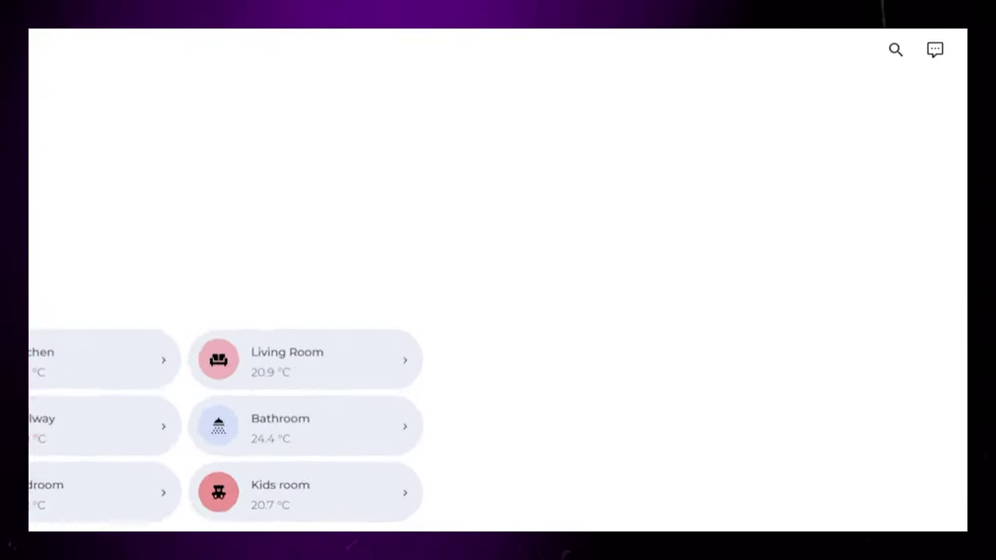
# Set the Kitchen room button's navigation_path to '#kitchen' and test that it opens and closes the Kitchen pop-up
pyautogui.click(931, 55)
pyautogui.click(887, 123)
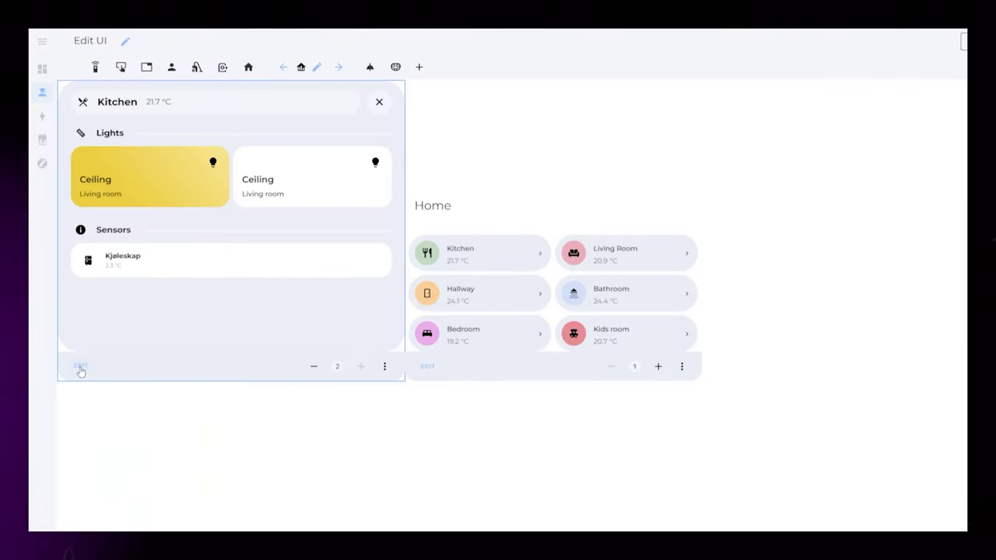
pyautogui.click(80, 368)
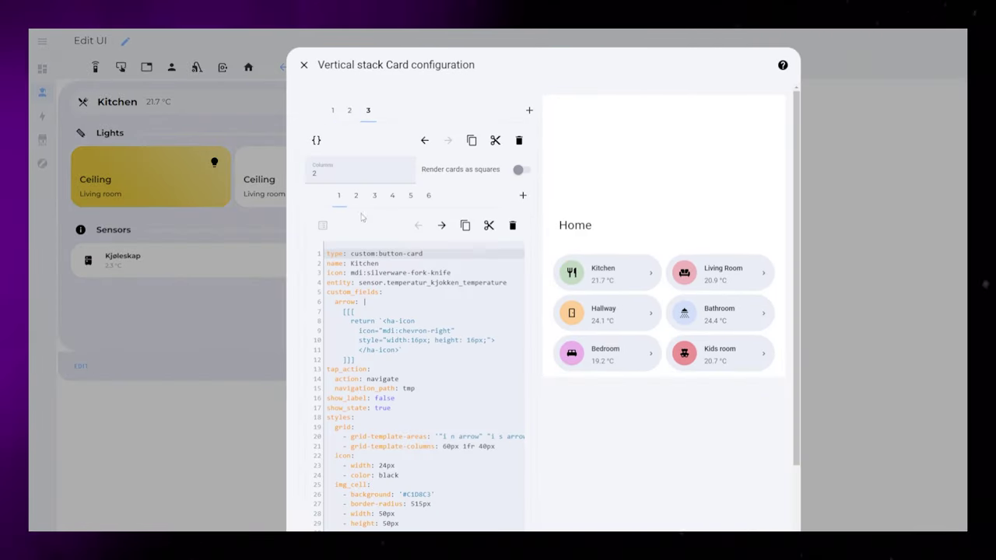
pyautogui.moveTo(327, 369); pyautogui.dragTo(425, 389)
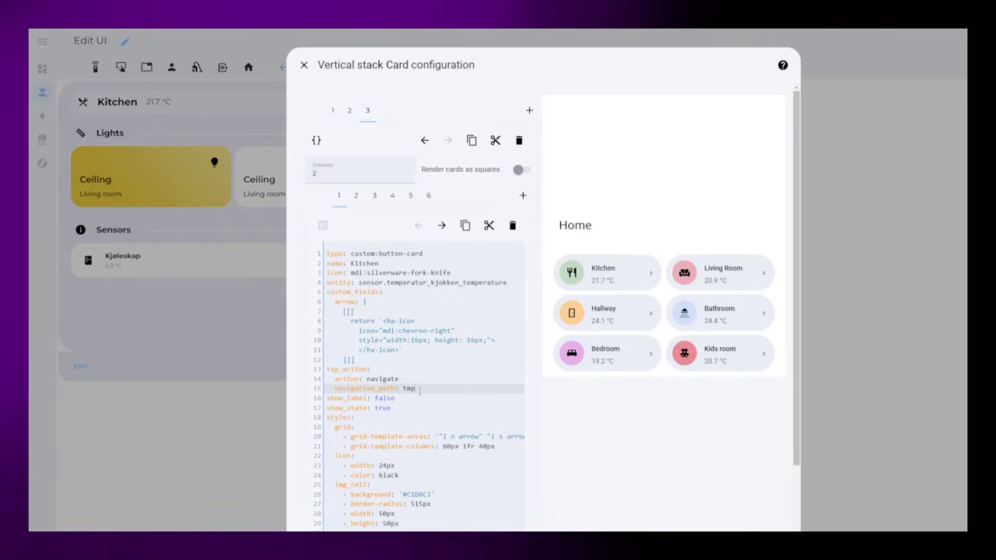
pyautogui.doubleClick(412, 388)
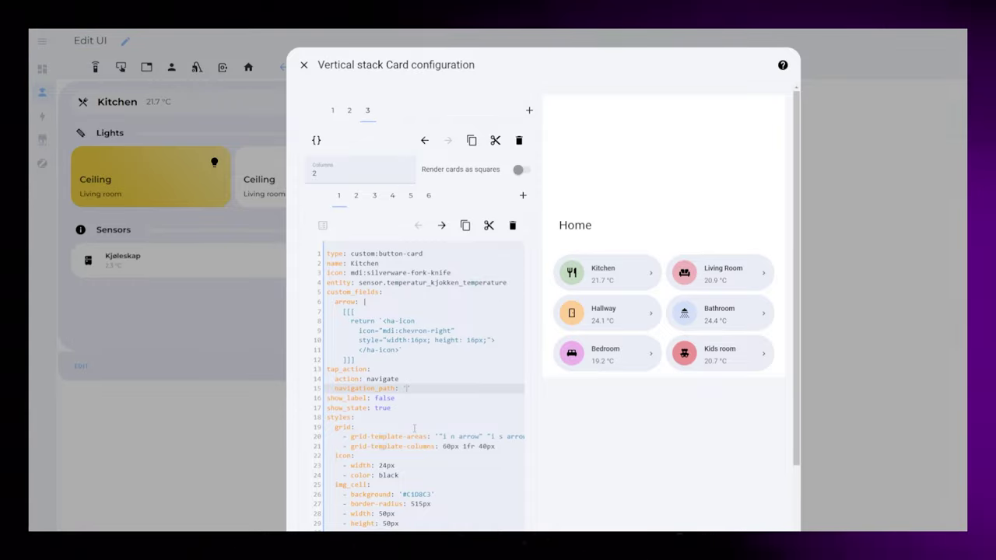
pyautogui.hotkey('ctrl', 'v')
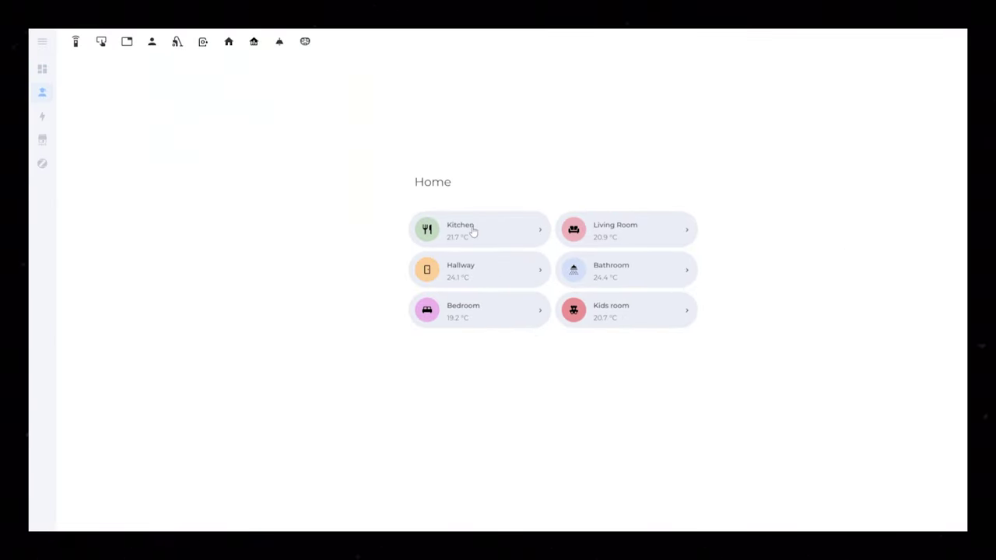
pyautogui.click(472, 231)
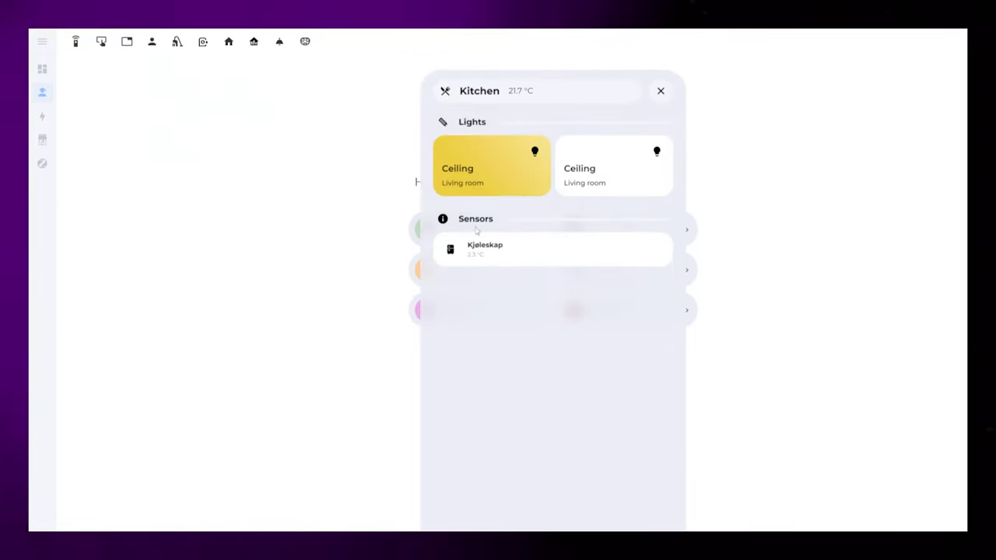
pyautogui.click(660, 76)
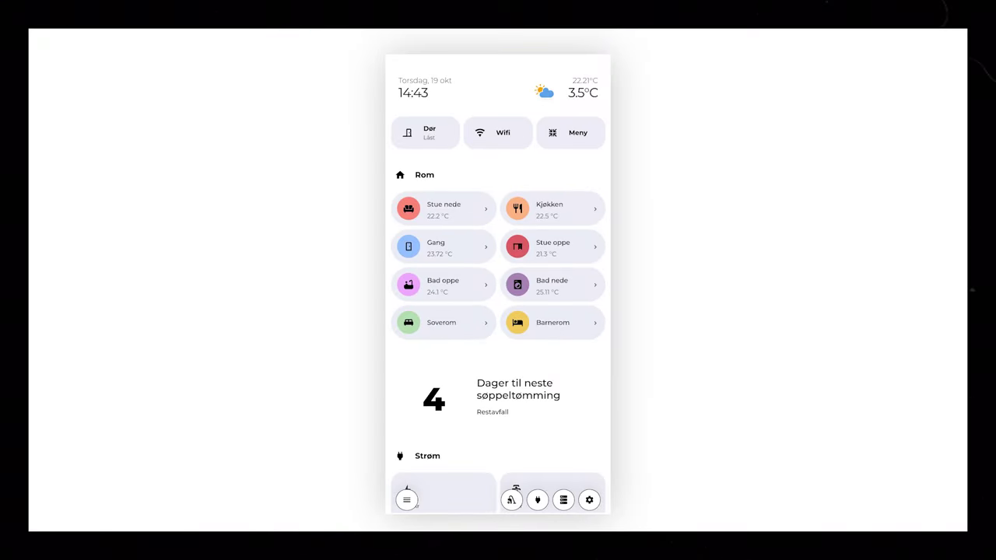
# Examine the Kjøkken, Gang and Bad nede room pop-ups on the finished mobile dashboard, closing each one
pyautogui.click(551, 209)
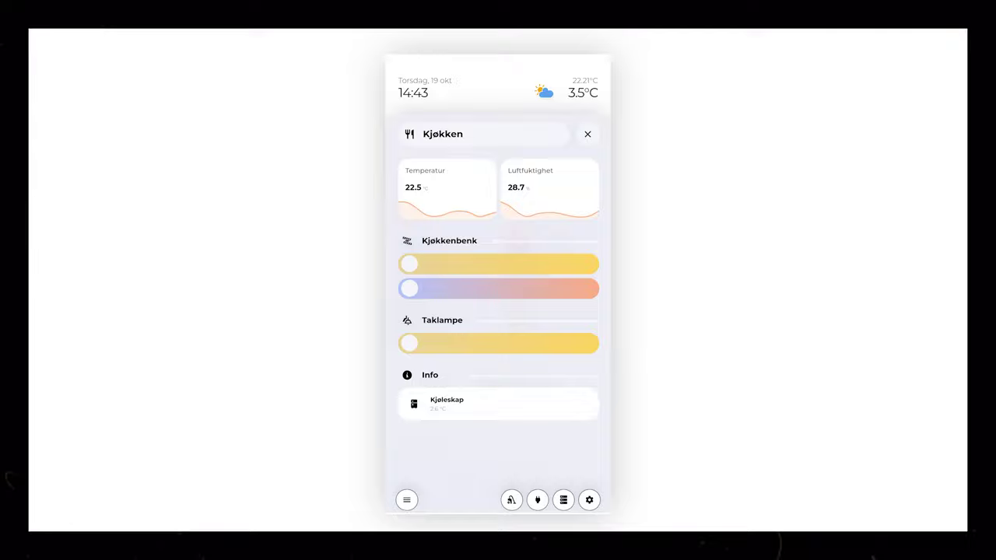
pyautogui.click(587, 133)
pyautogui.click(445, 246)
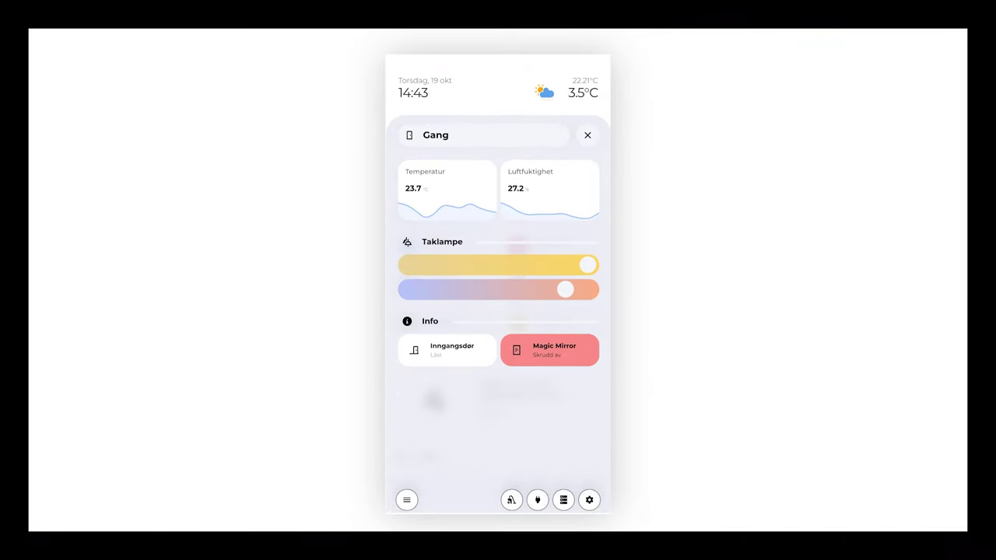
pyautogui.moveTo(587, 264)
pyautogui.mouseDown()
pyautogui.moveTo(470, 264)
pyautogui.moveTo(591, 264)
pyautogui.mouseUp()
pyautogui.click(586, 134)
pyautogui.click(548, 283)
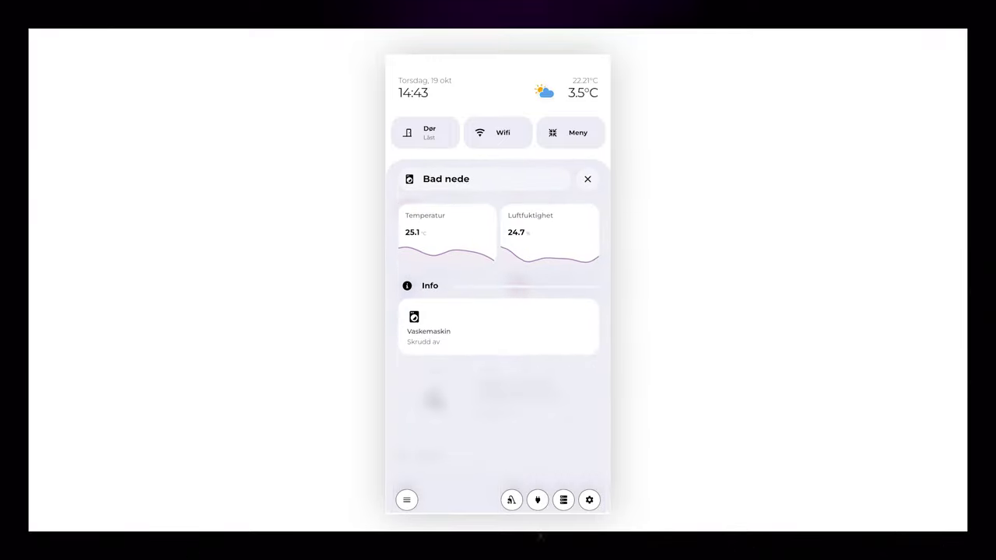
pyautogui.click(584, 135)
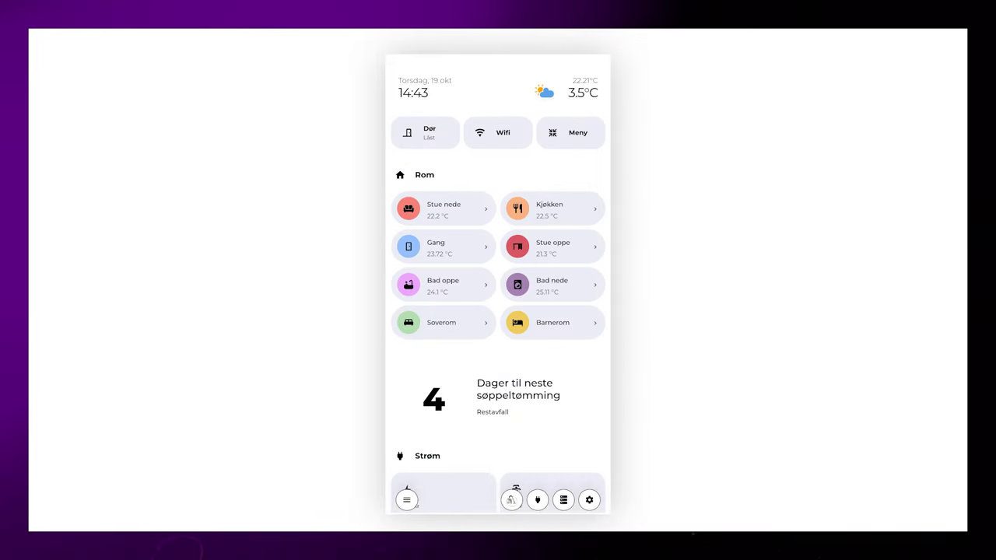
# Look at the vacuum pop-up and the Priser view of the Strøm pop-up on the mobile dashboard
pyautogui.click(511, 501)
pyautogui.click(588, 134)
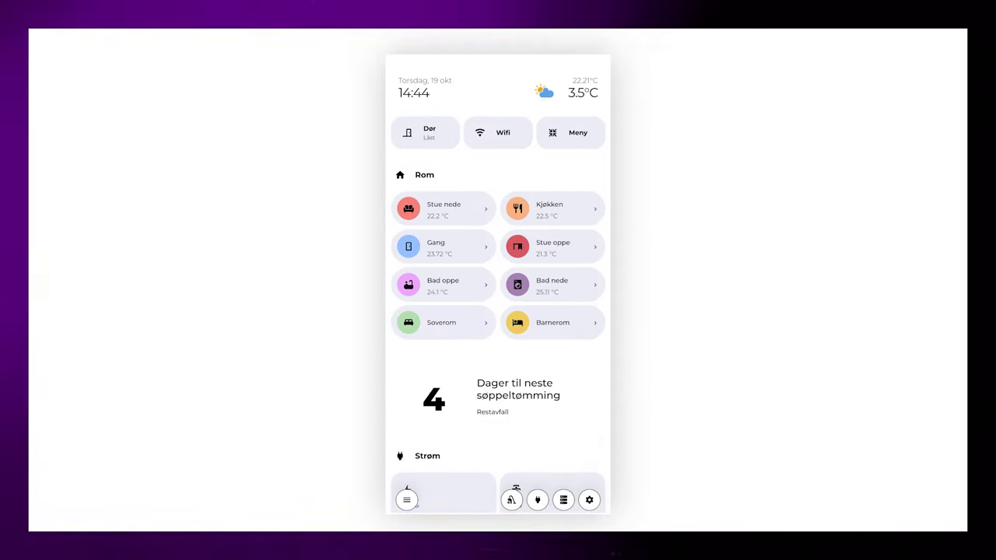
pyautogui.click(536, 500)
pyautogui.click(454, 168)
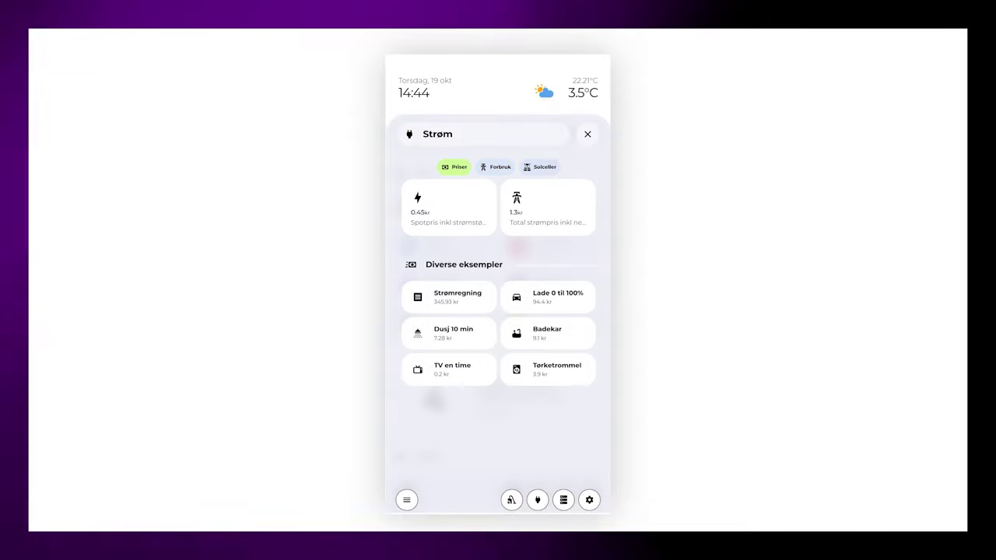